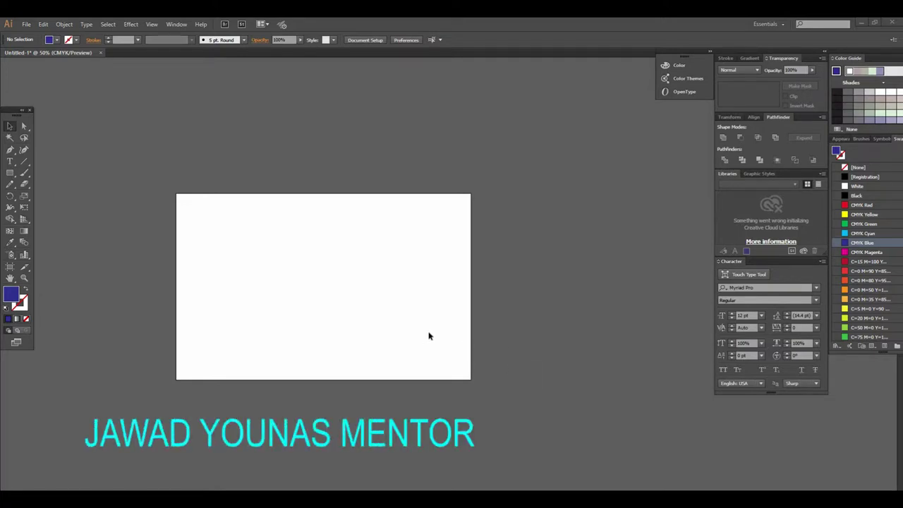
- Zoom and pan around to frame the blank artboard
mouse_move(412, 325)
mouse_down()
mouse_move(441, 282)
mouse_move(488, 324)
mouse_up()
key(ctrl+plus)
key(ctrl+plus)
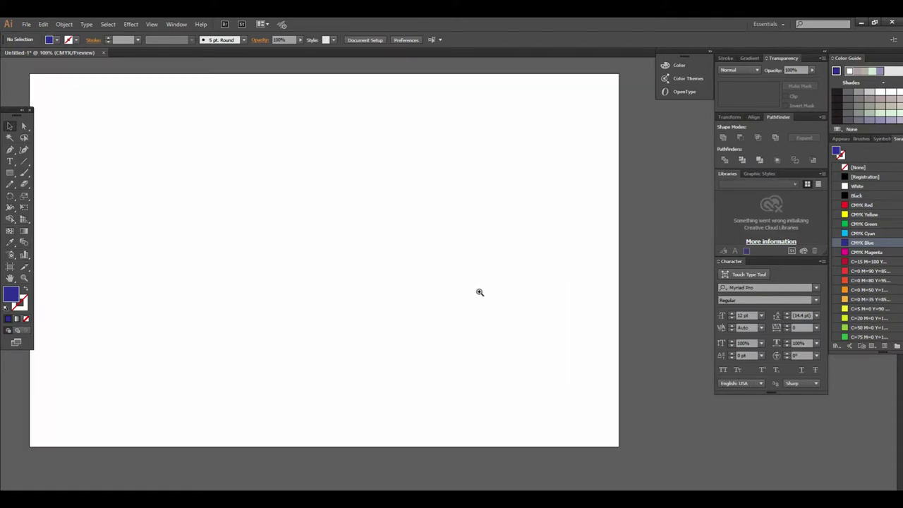
key(ctrl+minus)
drag(434, 280, 452, 300)
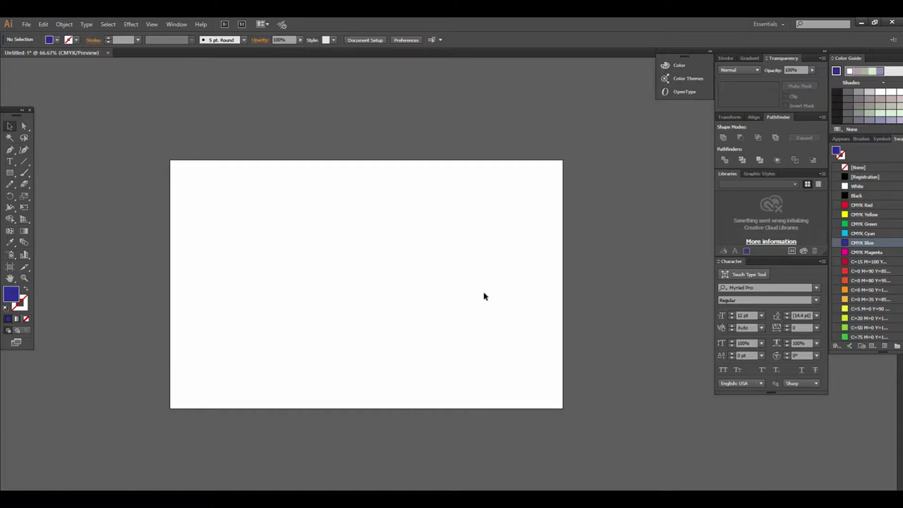
key(z)
click(466, 293)
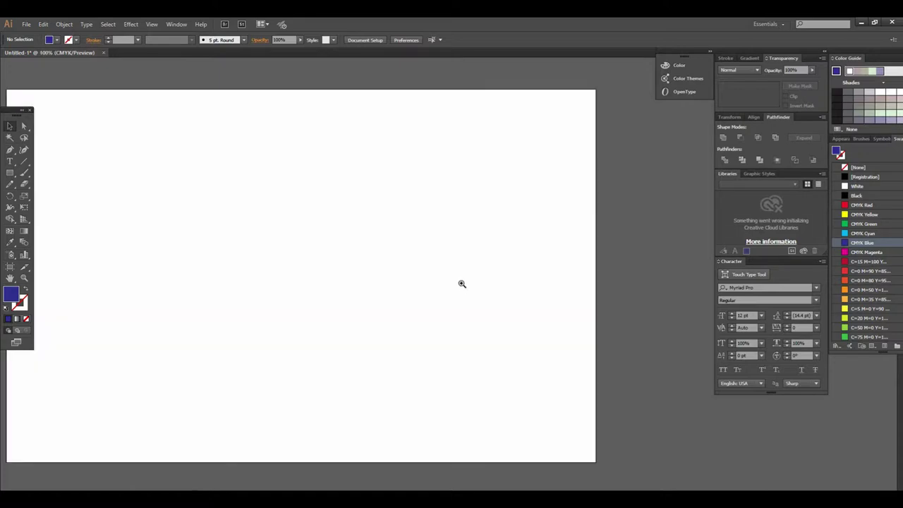
drag(462, 285, 518, 274)
alt+click(513, 270)
- Set the view to 66.67% and drag a rectangle slightly past every artboard edge
key(ctrl+1)
alt+click(490, 246)
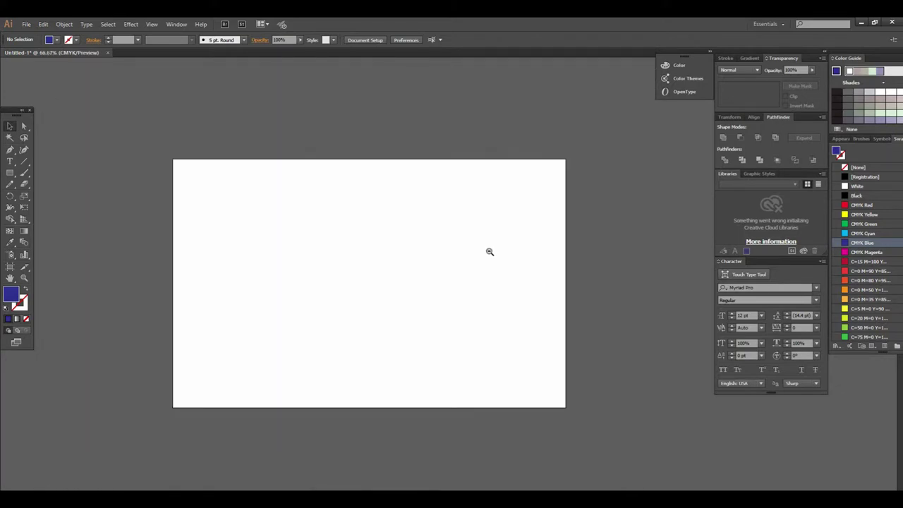
click(9, 173)
drag(170, 145, 599, 418)
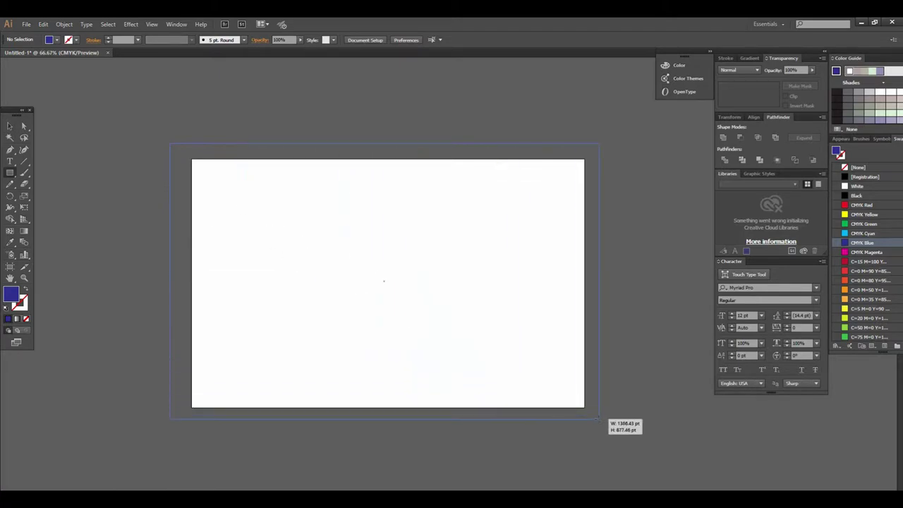
- Finish the full-artboard rectangle and fill it with a purple swatch
drag(598, 418, 599, 419)
click(10, 125)
click(52, 39)
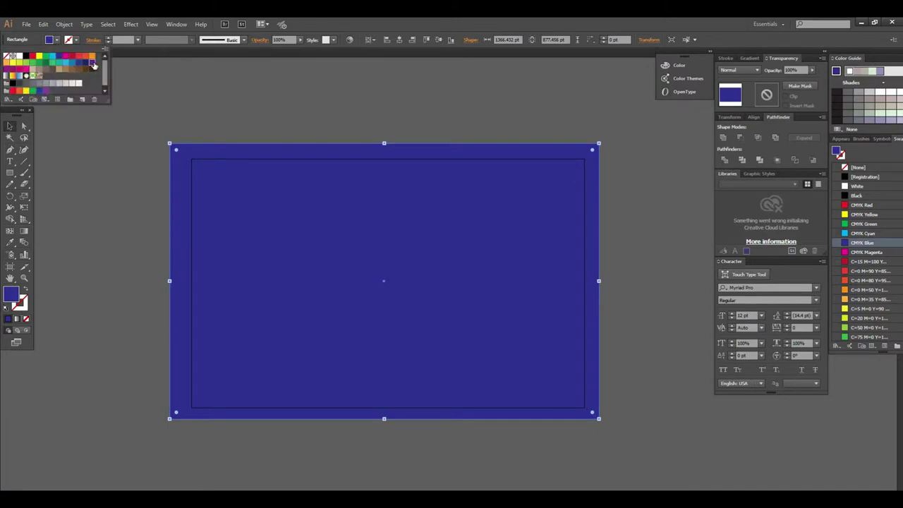
click(92, 63)
click(331, 105)
- Lock the purple rectangle with Object > Lock > Selection and float the Color Guide panel
scroll(492, 296, up, 2)
scroll(419, 266, up, 1)
scroll(469, 284, down, 1)
key(ctrl+a)
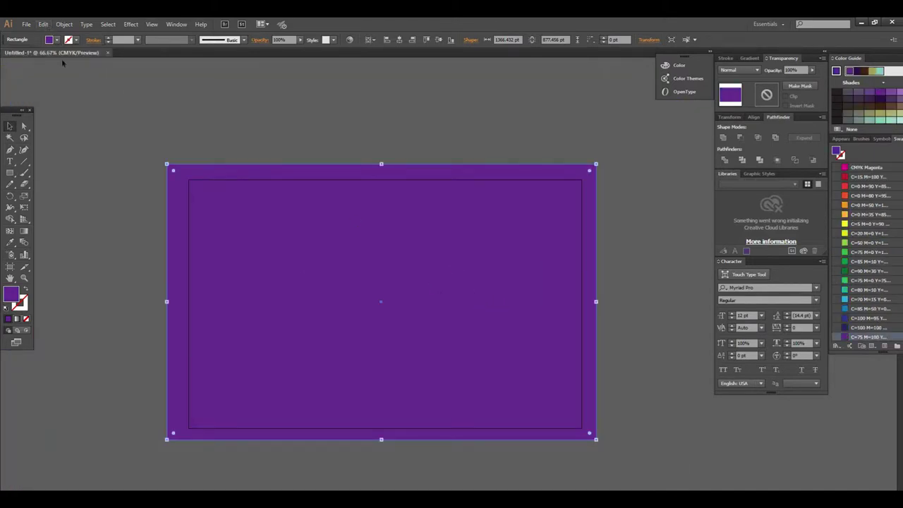
click(57, 40)
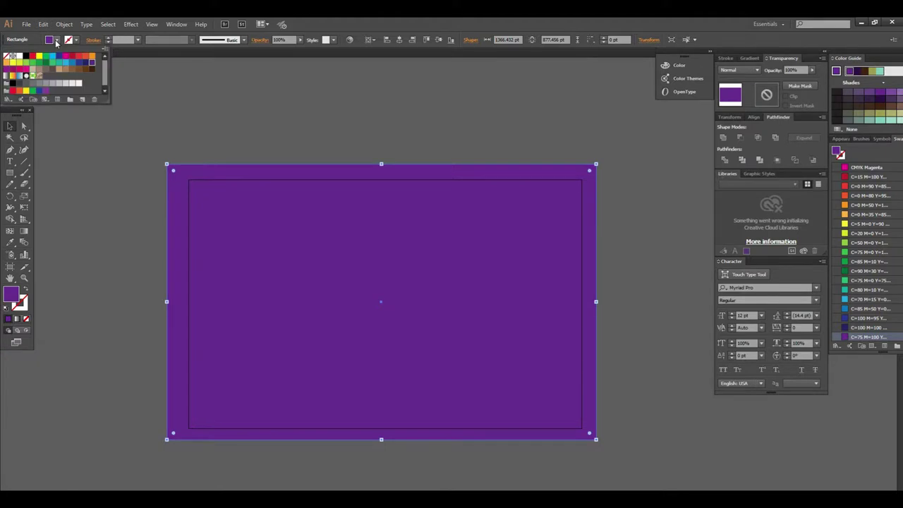
click(205, 119)
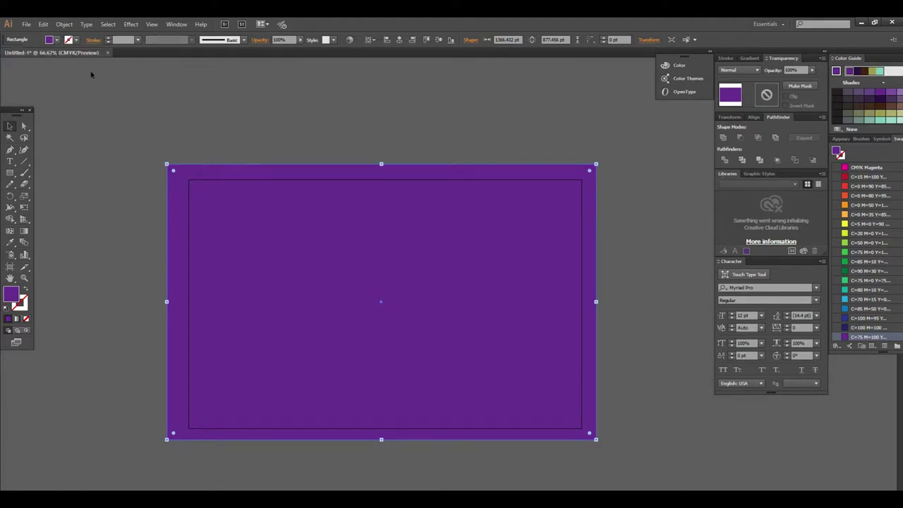
click(64, 24)
mouse_move(75, 79)
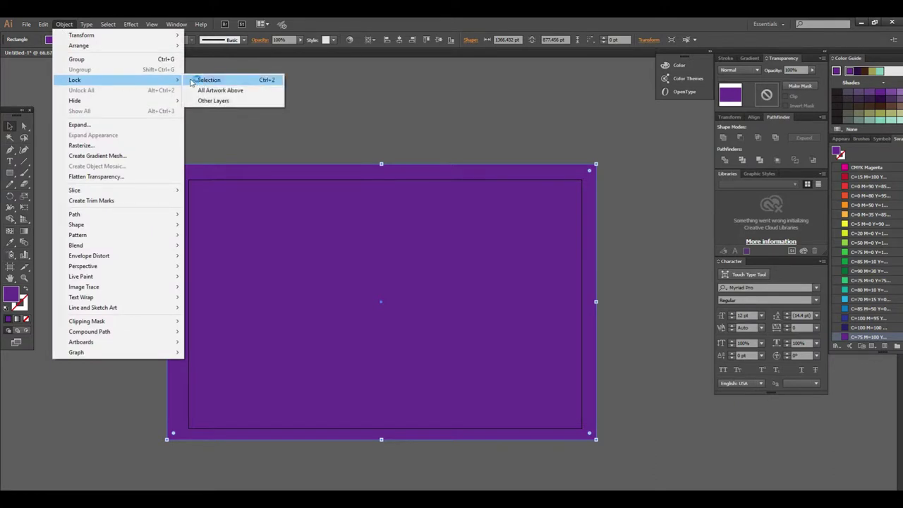
click(204, 80)
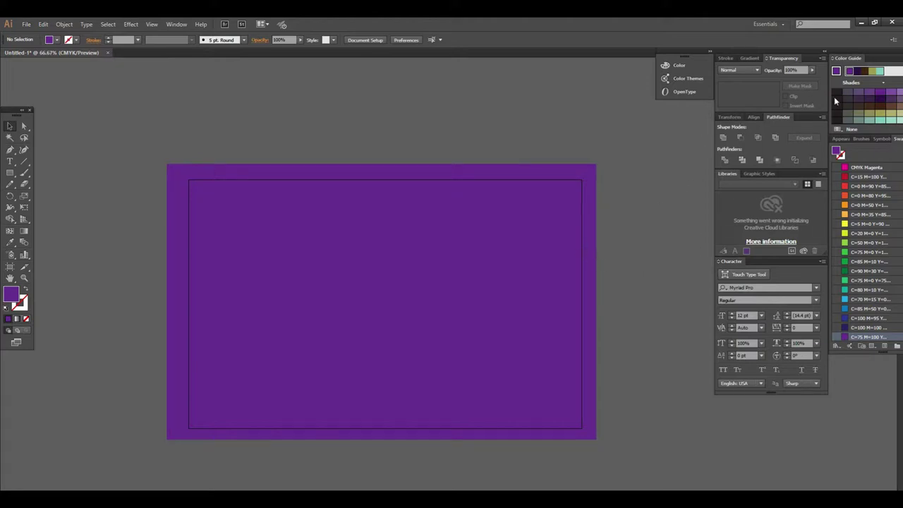
drag(872, 63, 820, 63)
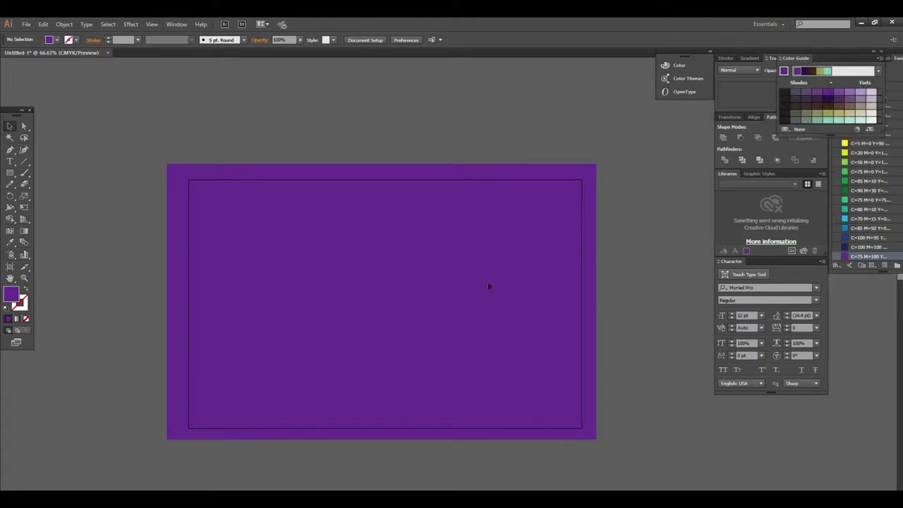
- Set the Paintbrush Tool's Within option to 3 pixels
scroll(460, 324, up, 2)
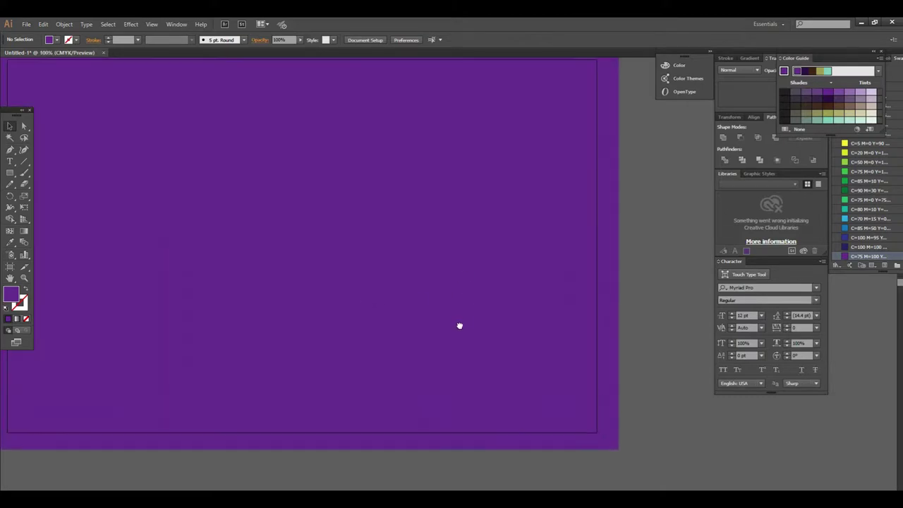
scroll(447, 258, down, 2)
click(26, 173)
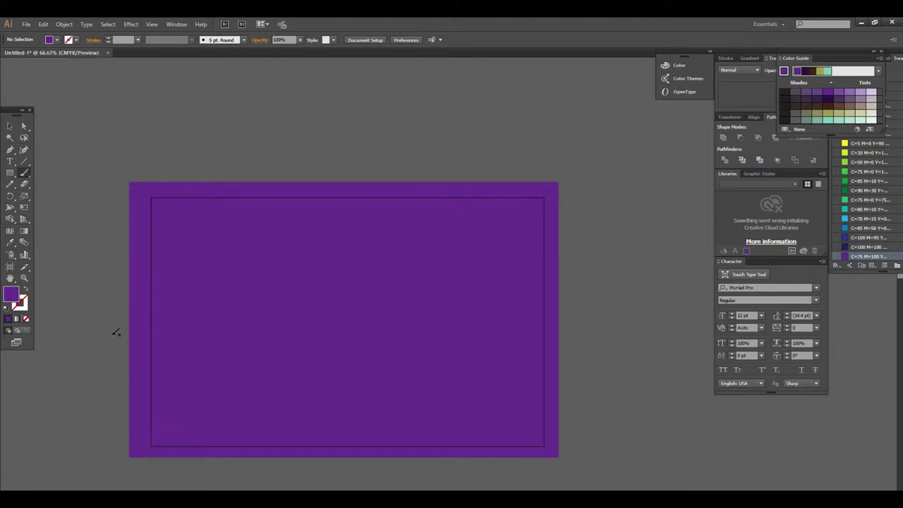
double_click(26, 172)
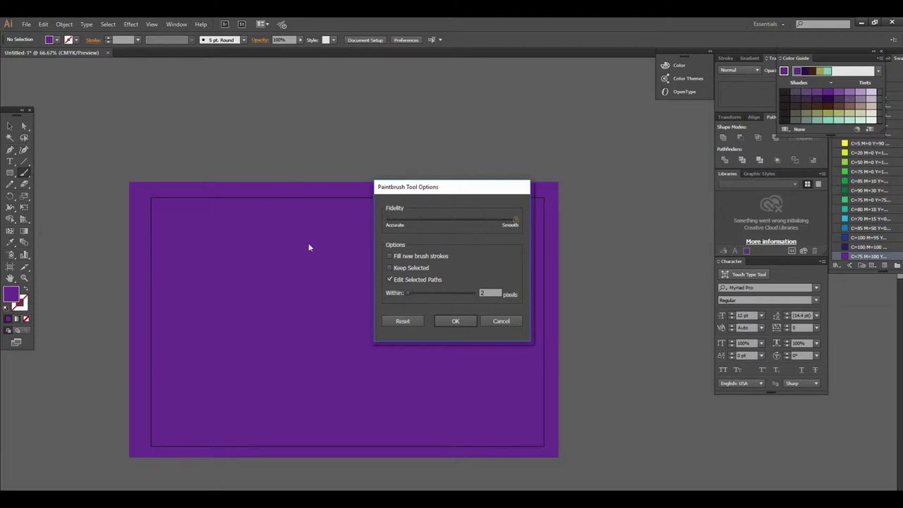
drag(409, 295, 423, 294)
click(456, 322)
- Set the current fill colour to white and return to the Selection tool
mouse_move(408, 375)
mouse_down()
mouse_move(408, 300)
mouse_move(445, 338)
mouse_up()
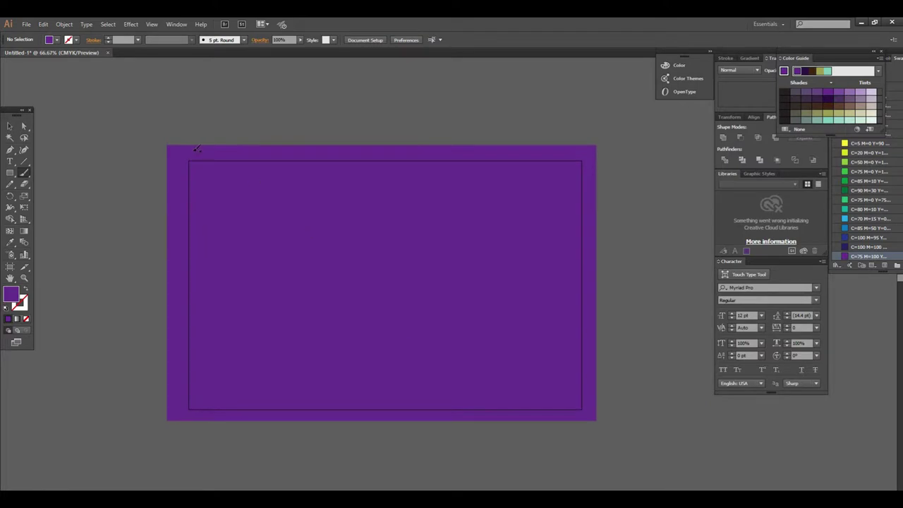
click(55, 40)
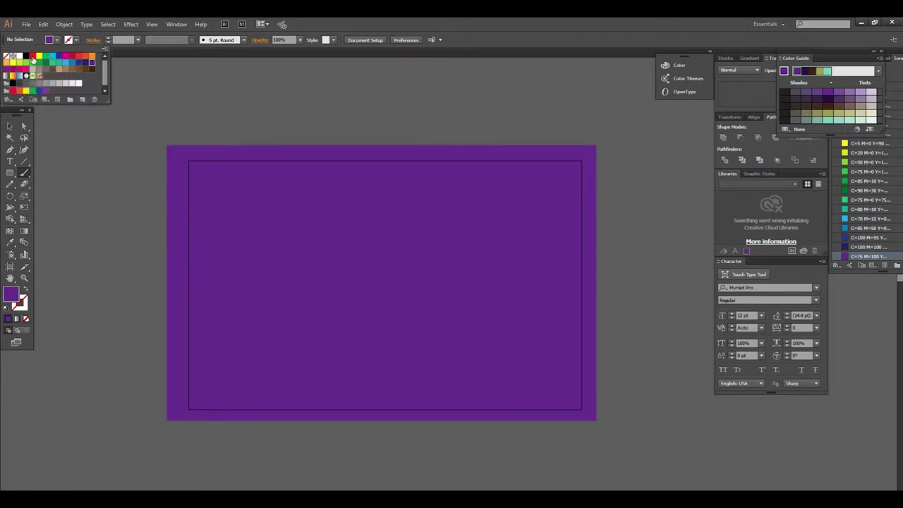
click(19, 56)
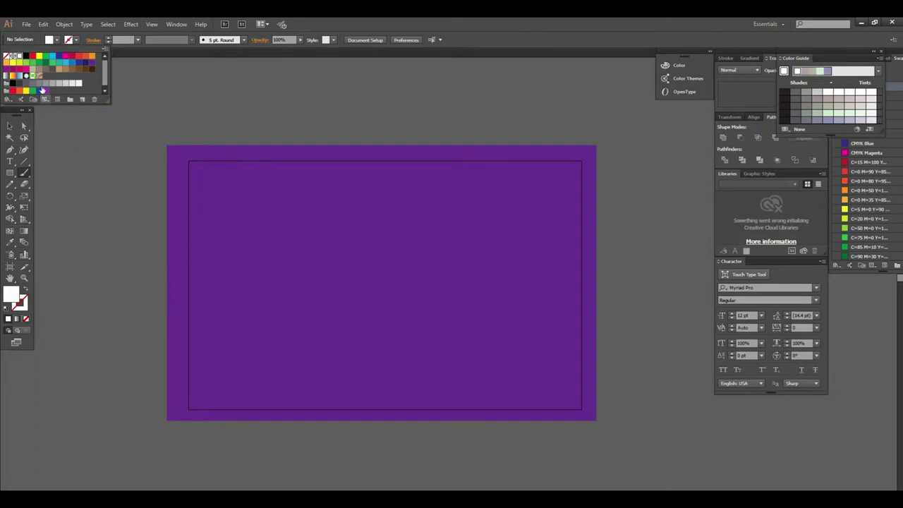
click(423, 224)
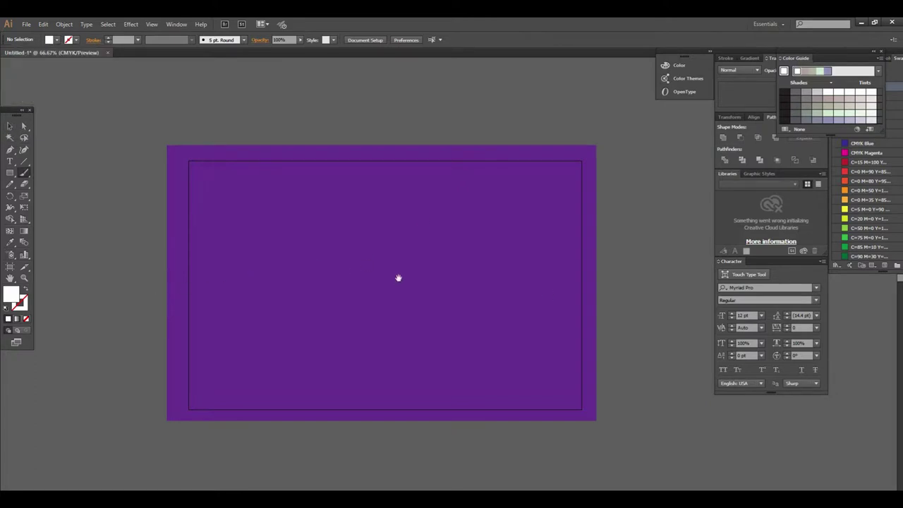
scroll(457, 276, down, 1)
click(455, 278)
key(ctrl+minus)
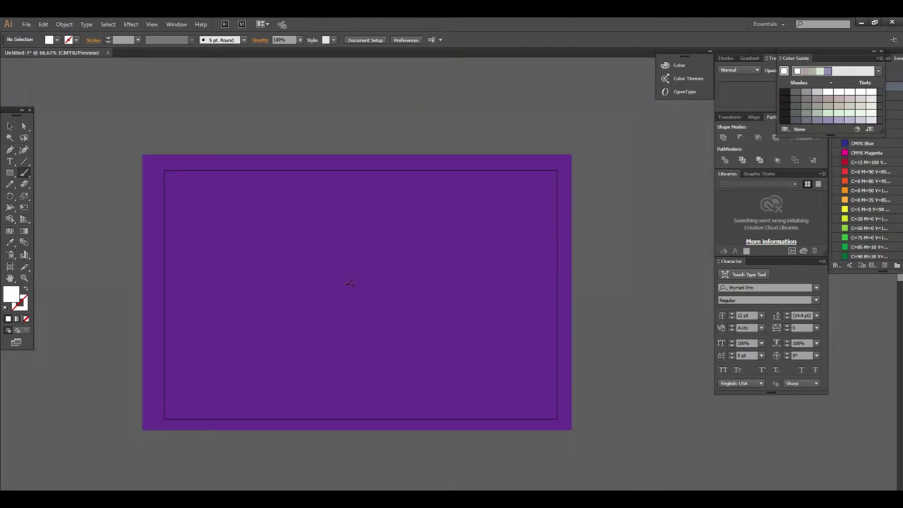
key(v)
click(64, 24)
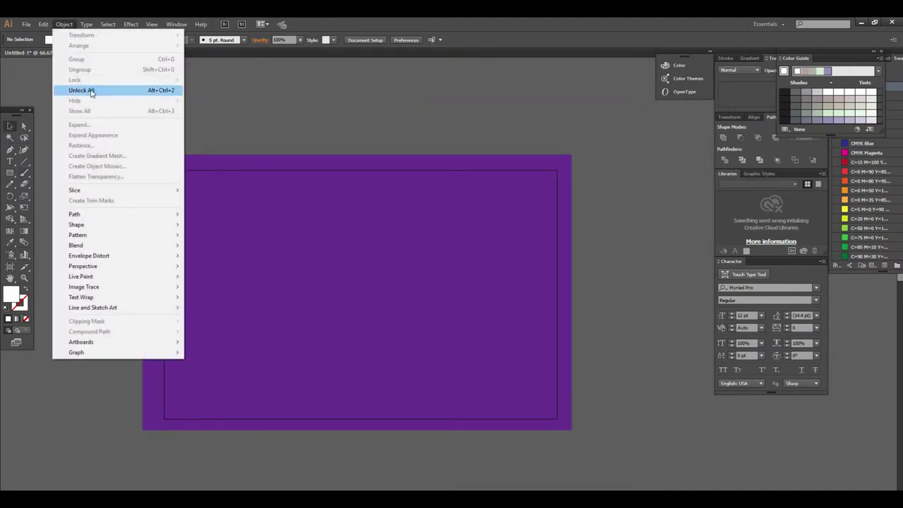
- Unlock all artwork and deselect the purple rectangle
click(90, 90)
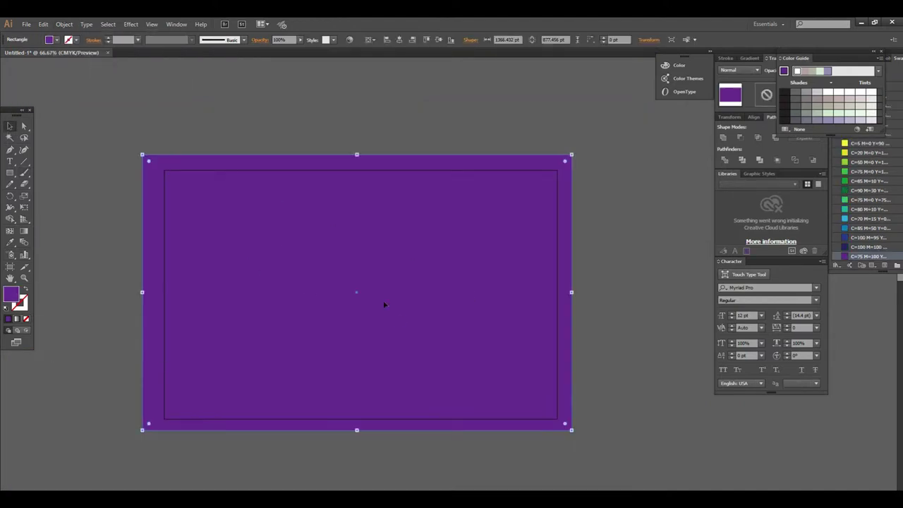
click(320, 139)
click(406, 294)
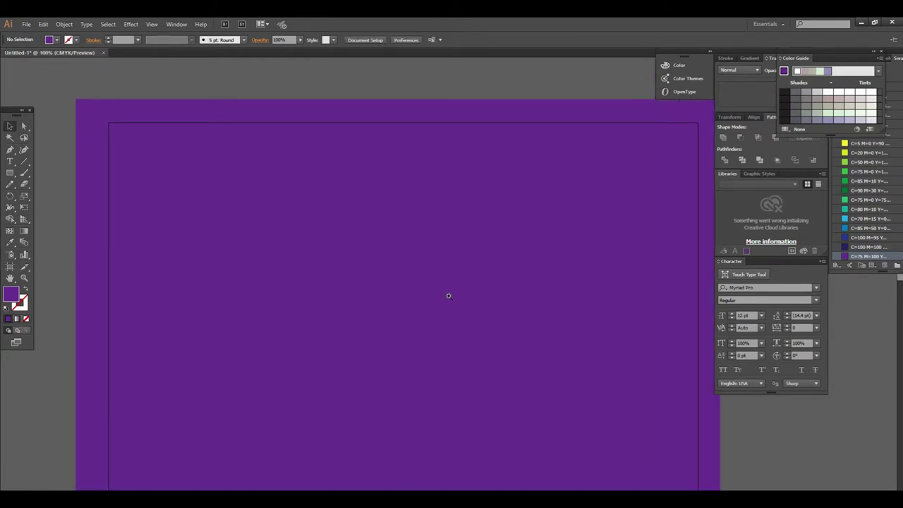
alt+click(447, 296)
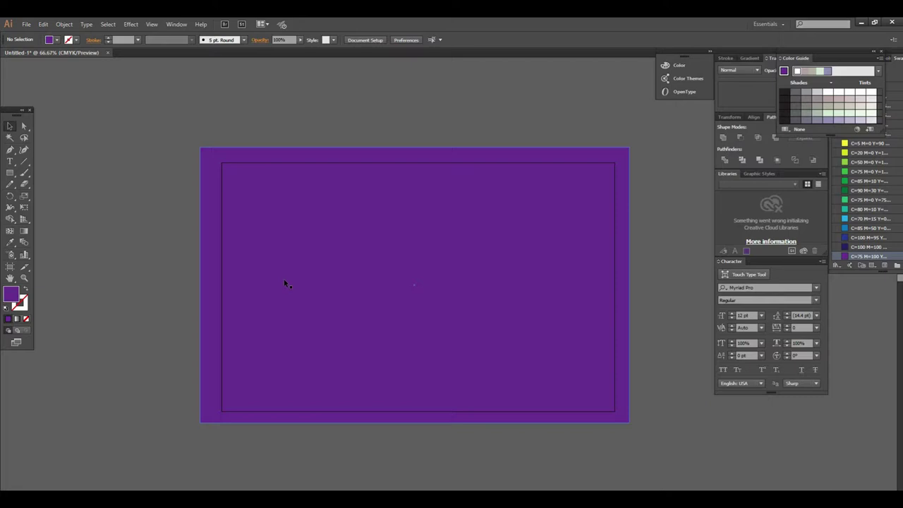
- Change the fill colour to lighter lavender purple 9f76c4 in the Color Picker
double_click(12, 294)
click(469, 227)
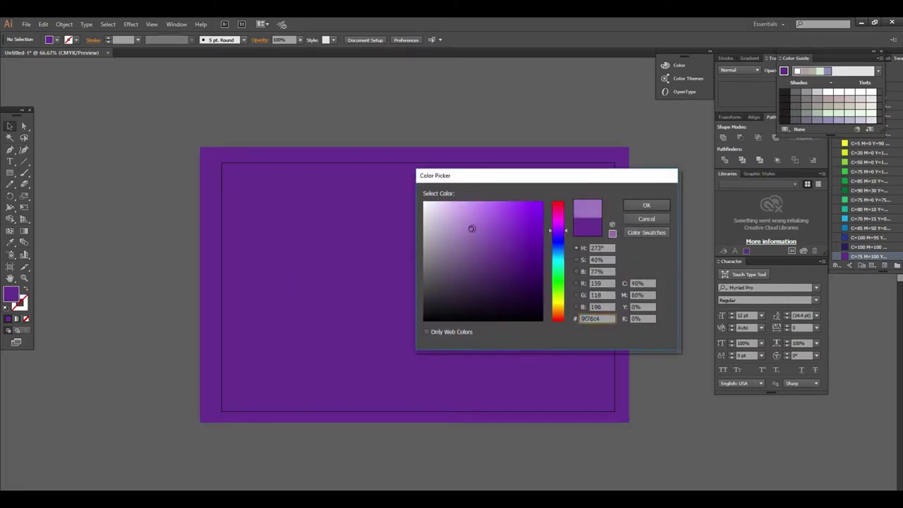
click(636, 205)
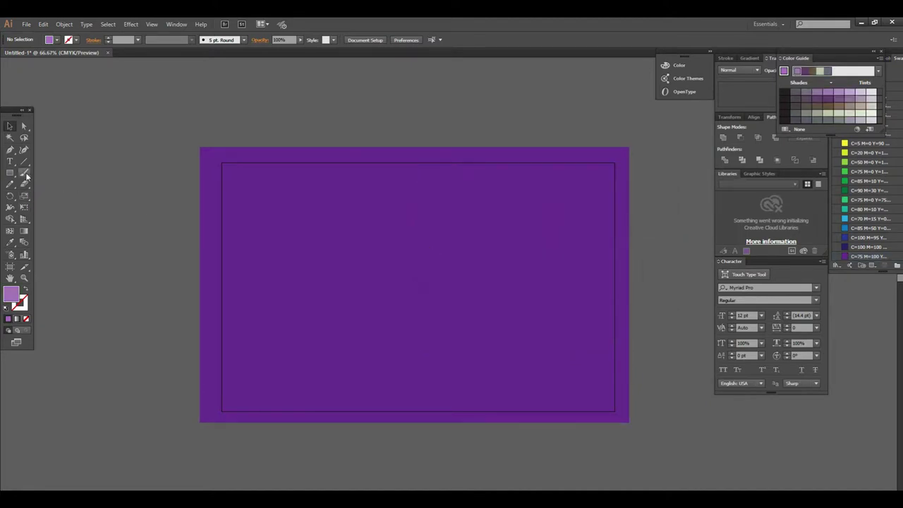
click(9, 232)
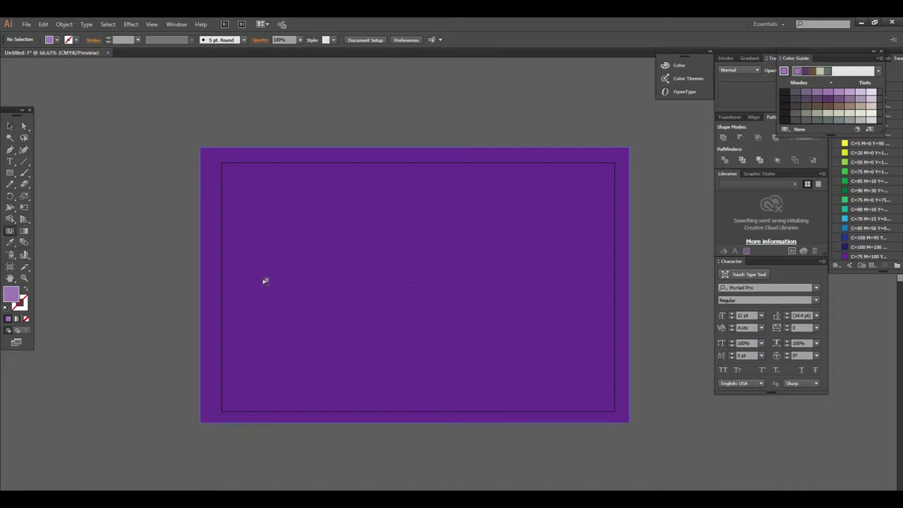
- Add a lavender mesh point left of centre to create a soft radial glow
click(307, 279)
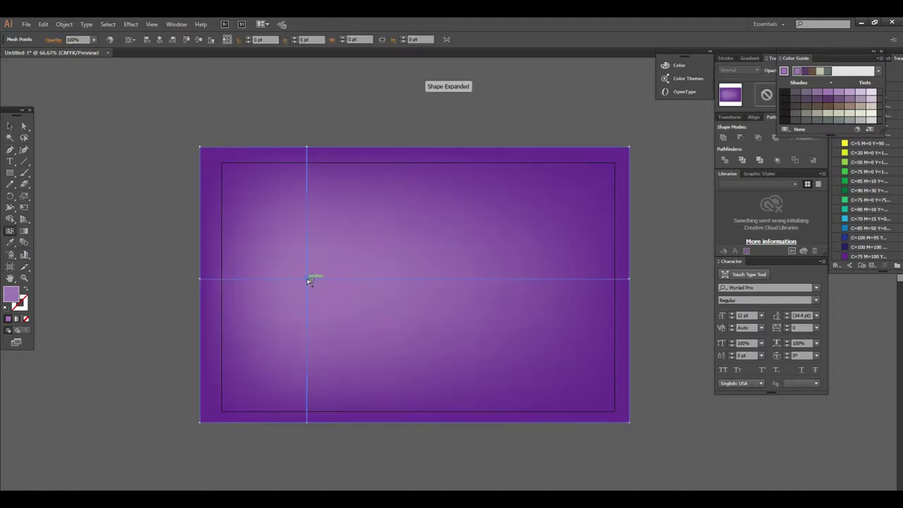
key(v)
click(238, 109)
ctrl+click(525, 286)
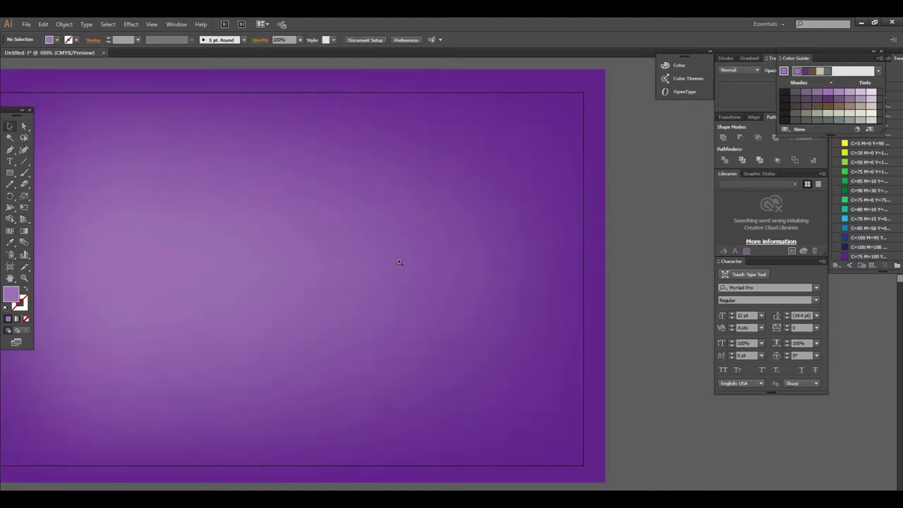
alt+click(424, 272)
click(466, 283)
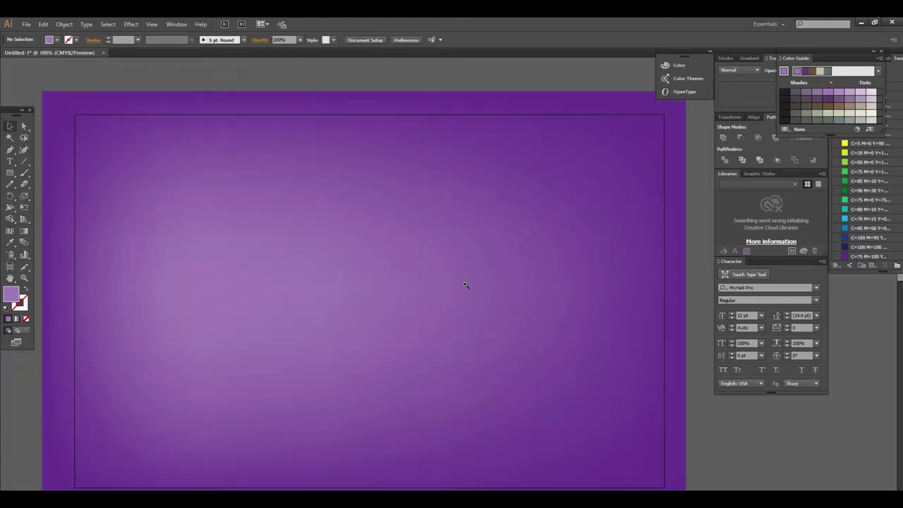
alt+click(384, 247)
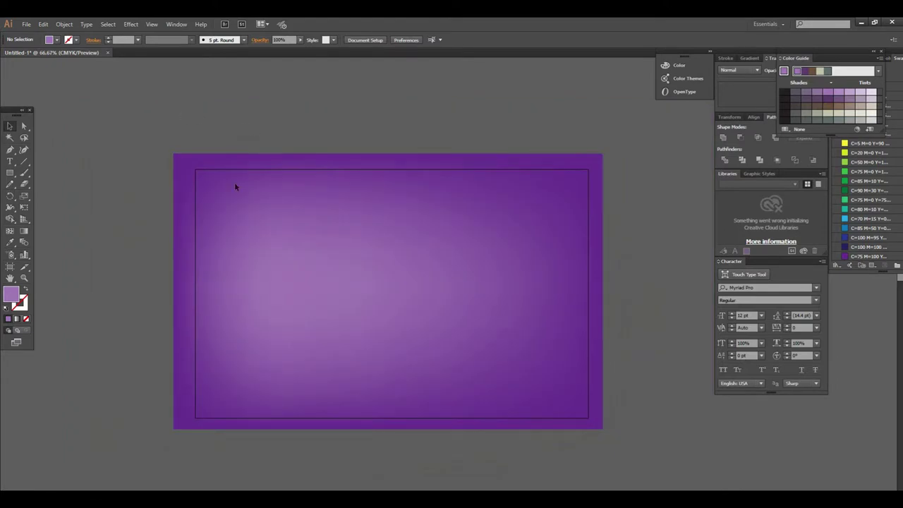
- Select the background rectangle and lock it again
click(393, 424)
click(65, 24)
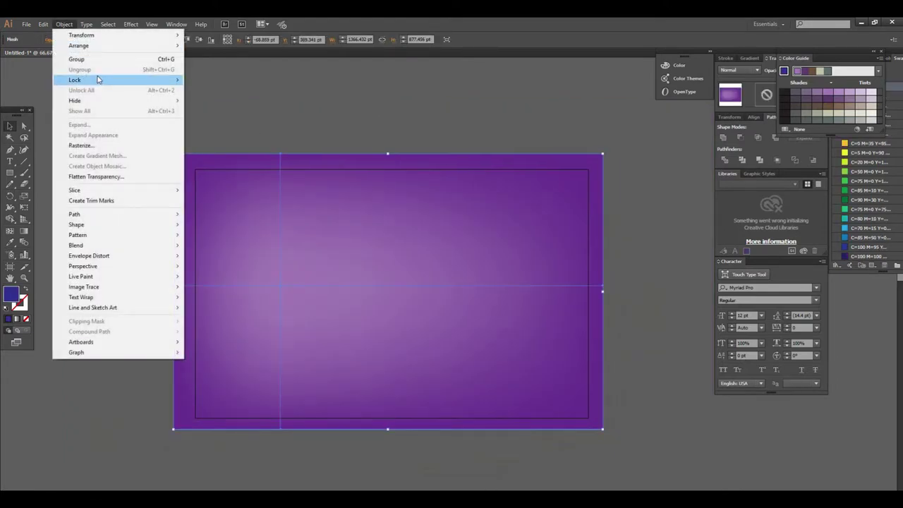
click(208, 80)
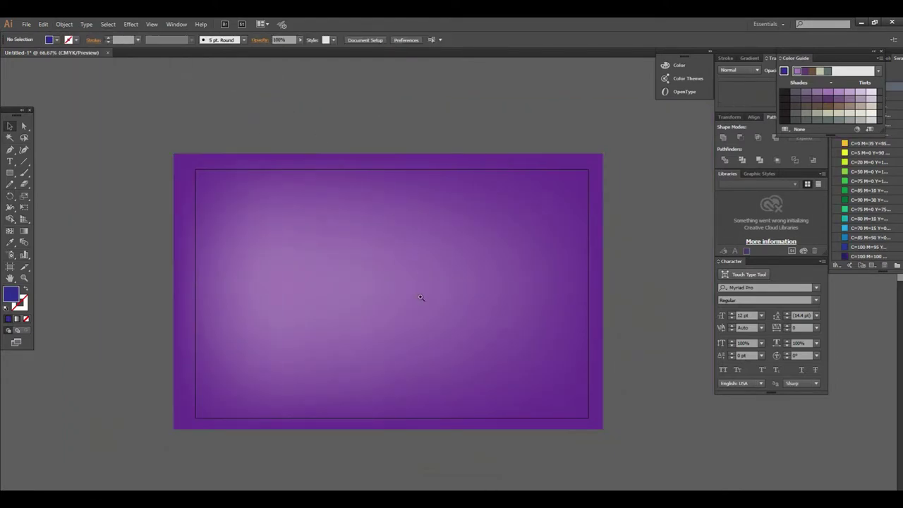
key(ctrl+1)
key(ctrl+minus)
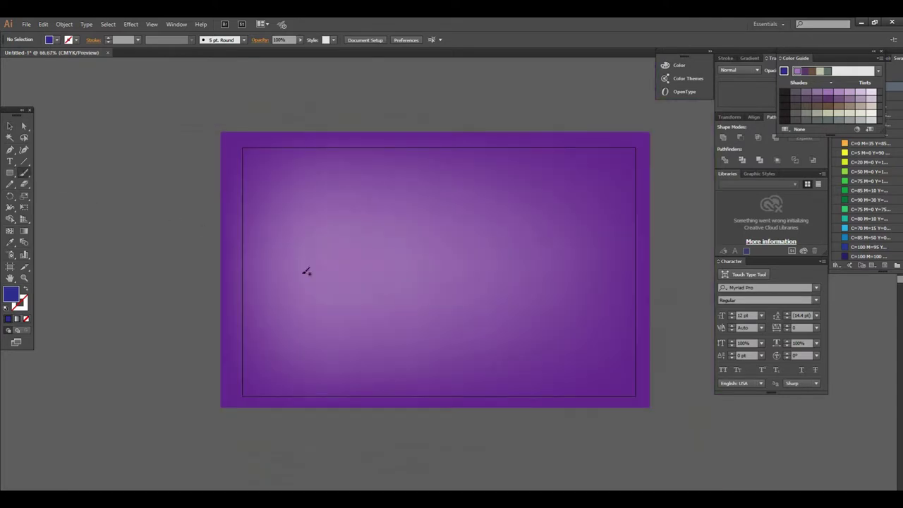
- Set the current colour to white
key(ctrl+1)
key(ctrl+minus)
click(58, 40)
click(20, 56)
key(ctrl+1)
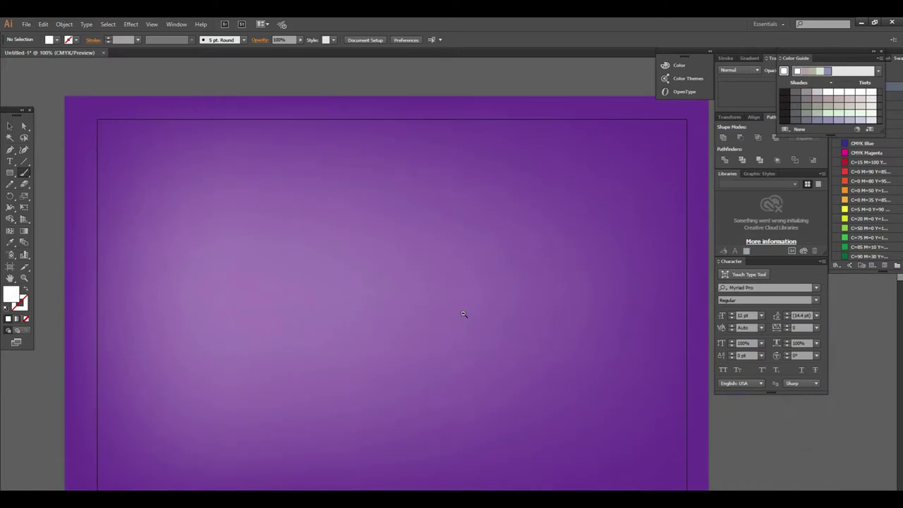
key(ctrl+minus)
- Paint two crossing white wavy strokes across the artboard, redoing the first attempt
mouse_move(157, 295)
mouse_down()
mouse_move(605, 262)
mouse_move(670, 305)
mouse_up()
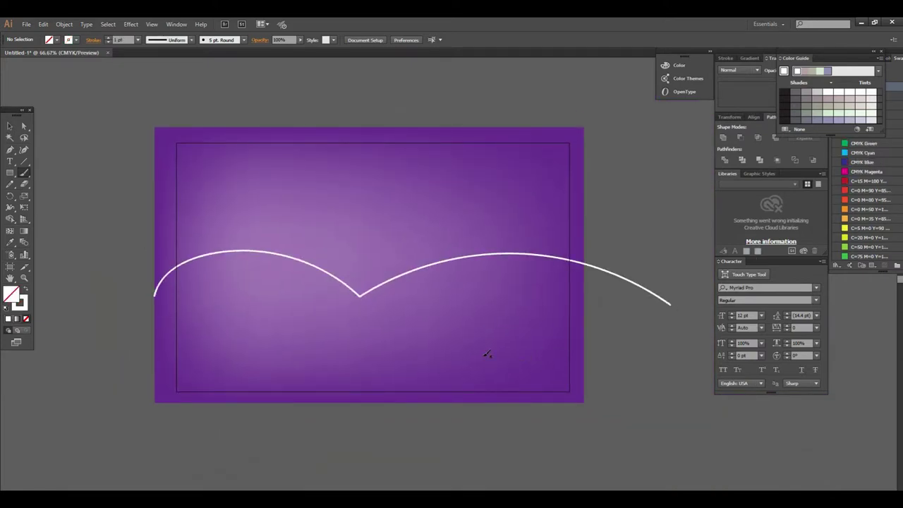
key(ctrl+z)
mouse_move(134, 249)
mouse_down()
mouse_move(262, 290)
mouse_move(384, 266)
mouse_move(460, 296)
mouse_move(560, 235)
mouse_move(663, 240)
mouse_up()
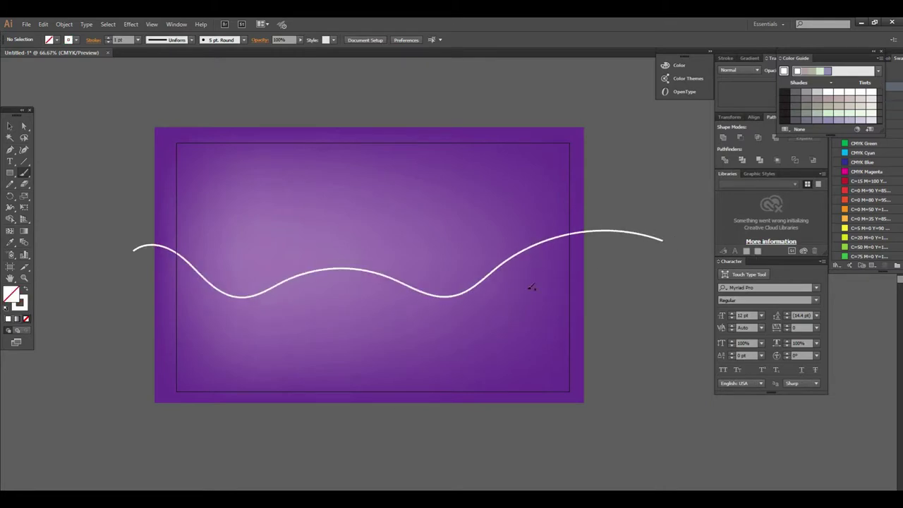
mouse_move(159, 345)
mouse_down()
mouse_move(181, 312)
mouse_move(414, 278)
mouse_move(524, 316)
mouse_move(609, 204)
mouse_move(649, 203)
mouse_up()
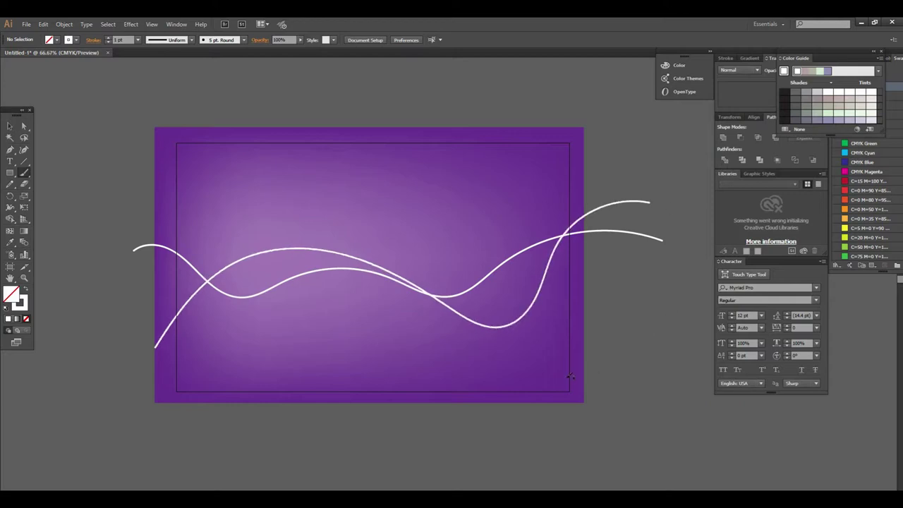
- Give both curves the Basic brush and the tapered Width Profile 1
click(9, 126)
key(ctrl+a)
key(ctrl+plus)
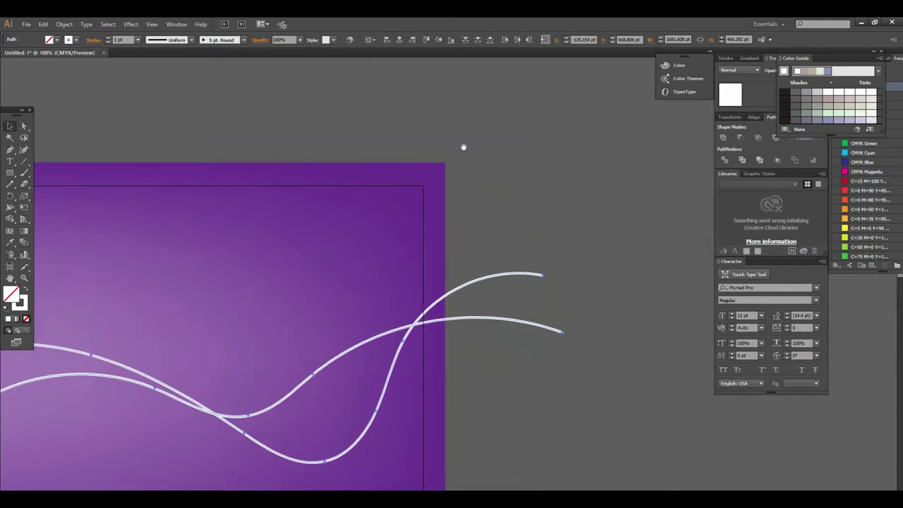
click(245, 40)
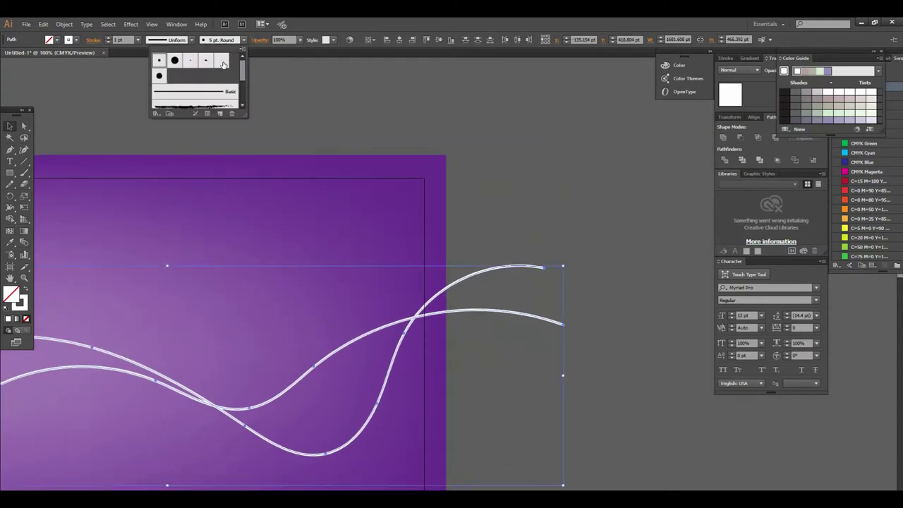
click(196, 92)
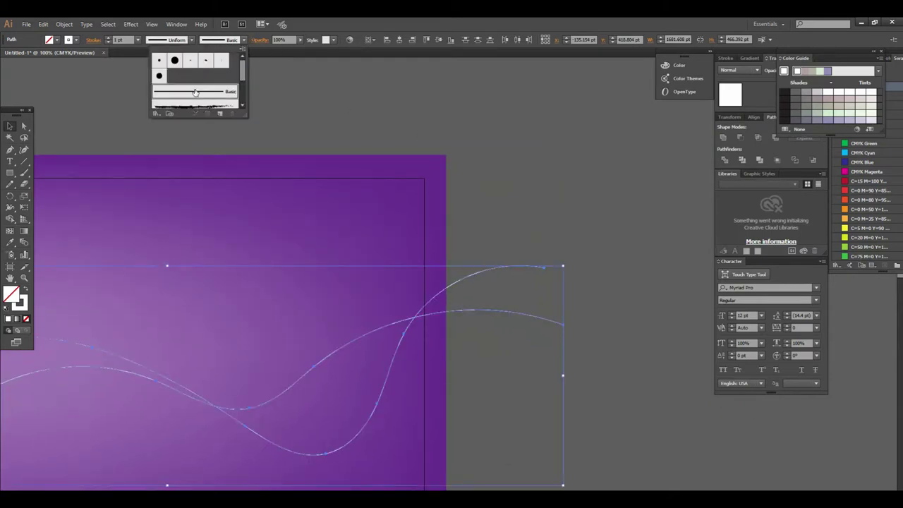
click(193, 40)
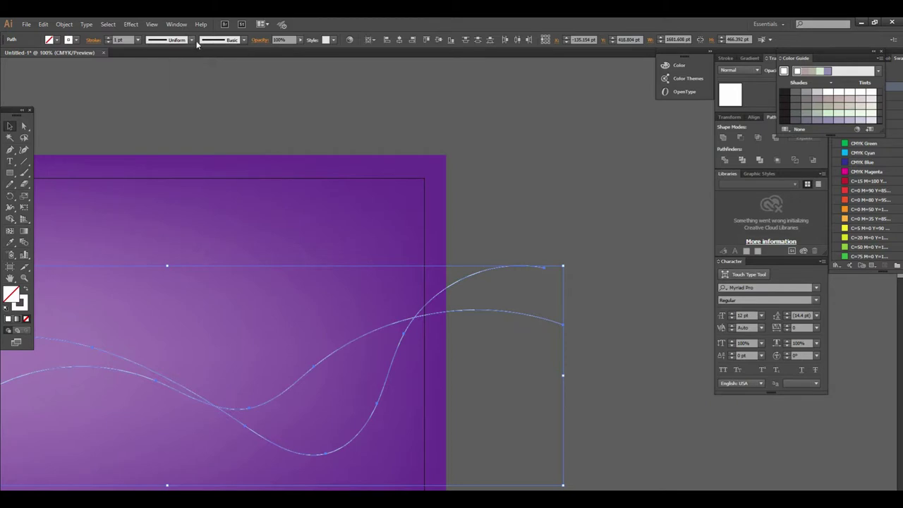
click(193, 40)
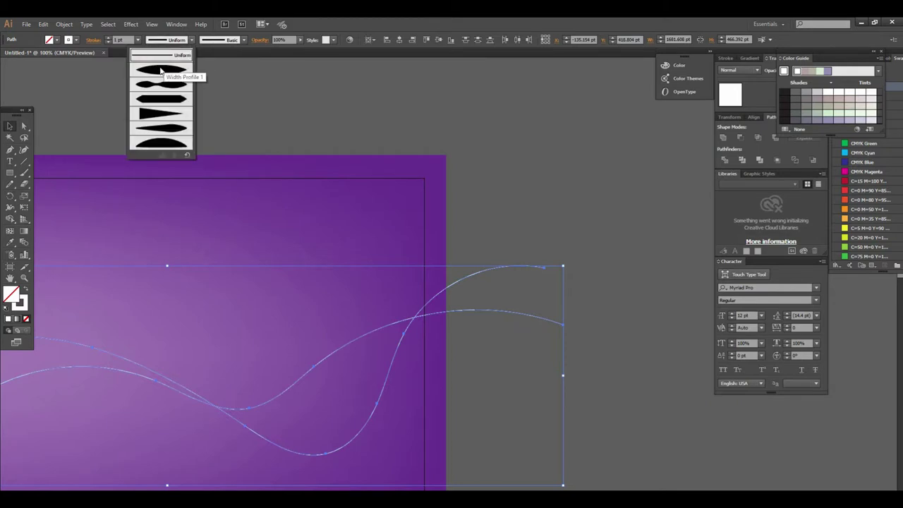
click(166, 68)
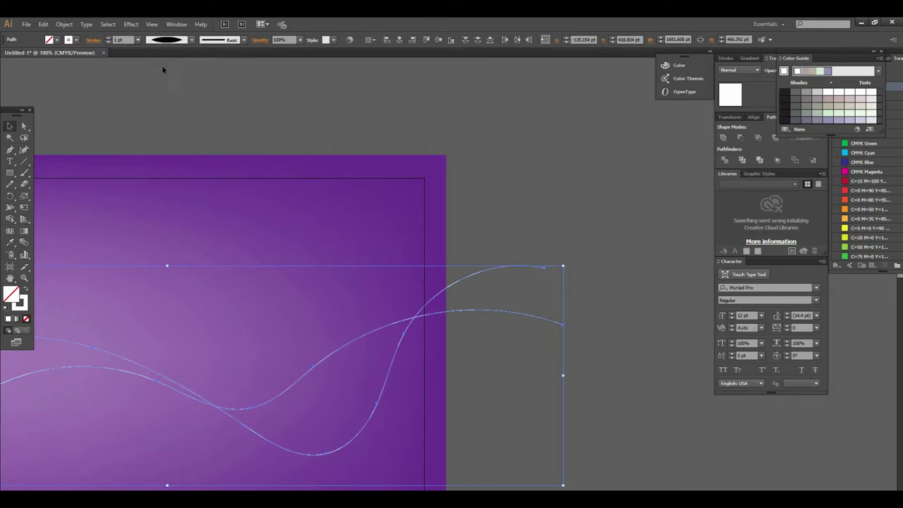
- Set the curves' stroke weight to 10 pt and reselect both curves
mouse_move(262, 130)
mouse_down()
mouse_move(346, 154)
mouse_move(478, 155)
mouse_up()
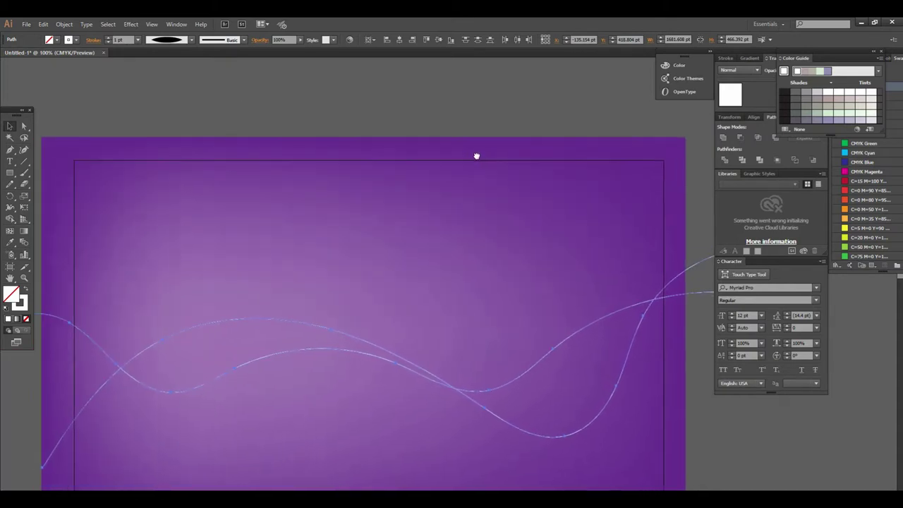
click(138, 40)
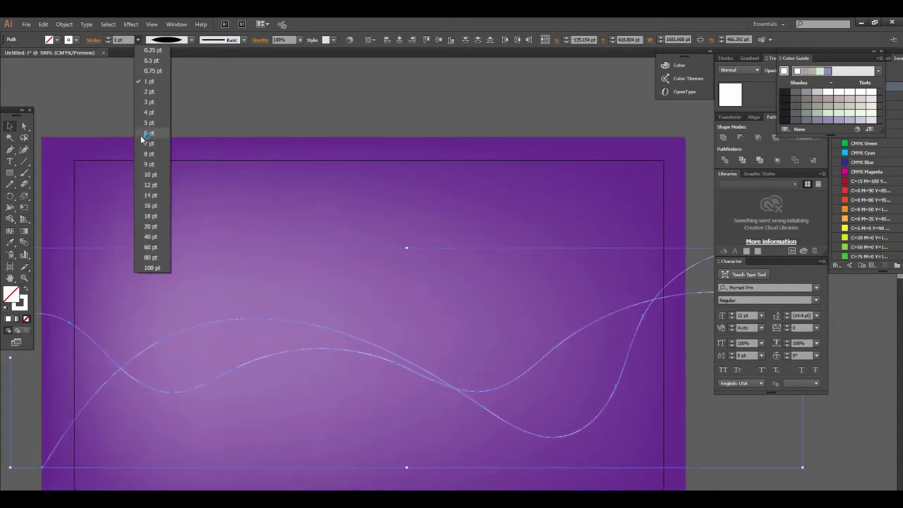
click(152, 176)
key(ctrl+minus)
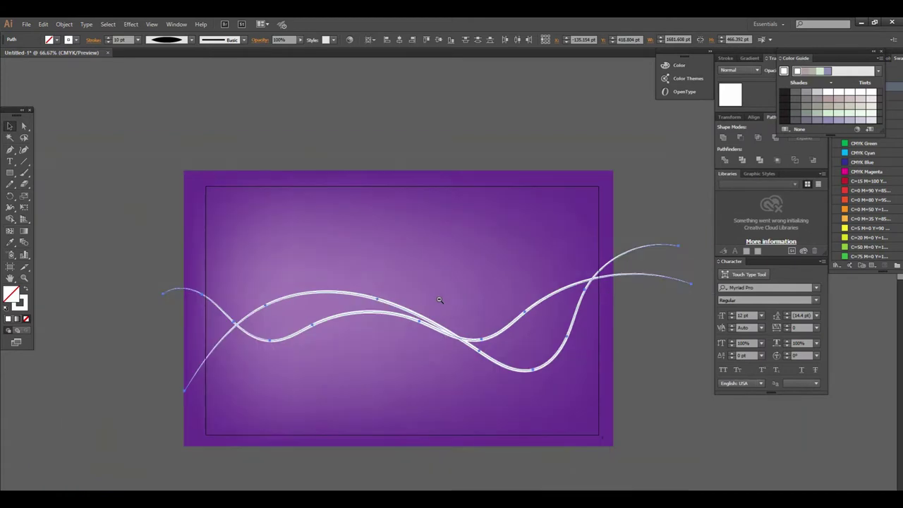
key(ctrl+minus)
click(628, 370)
key(ctrl+plus)
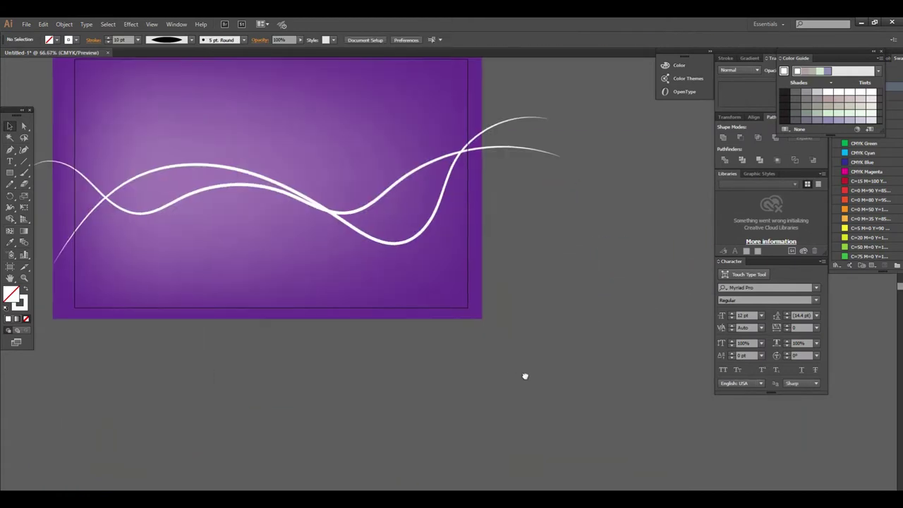
drag(524, 374, 576, 358)
key(ctrl+a)
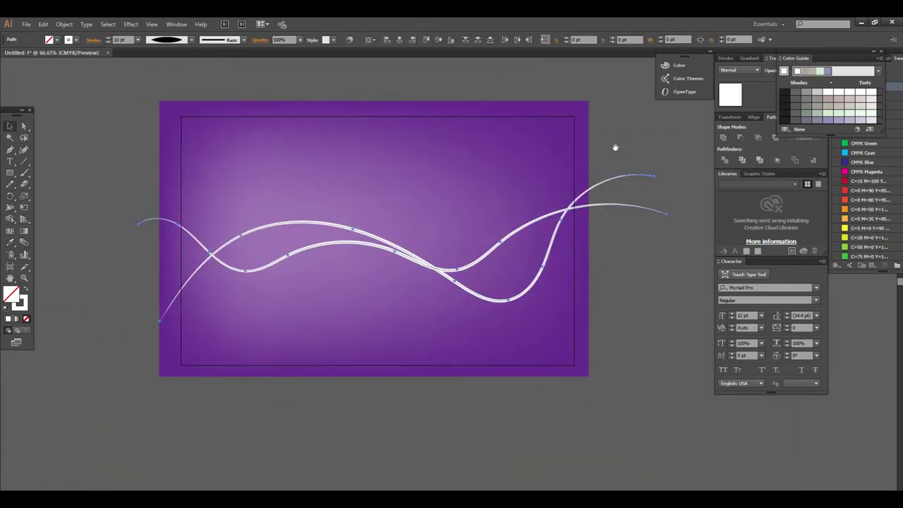
scroll(540, 210, up, 2)
scroll(479, 342, up, 1)
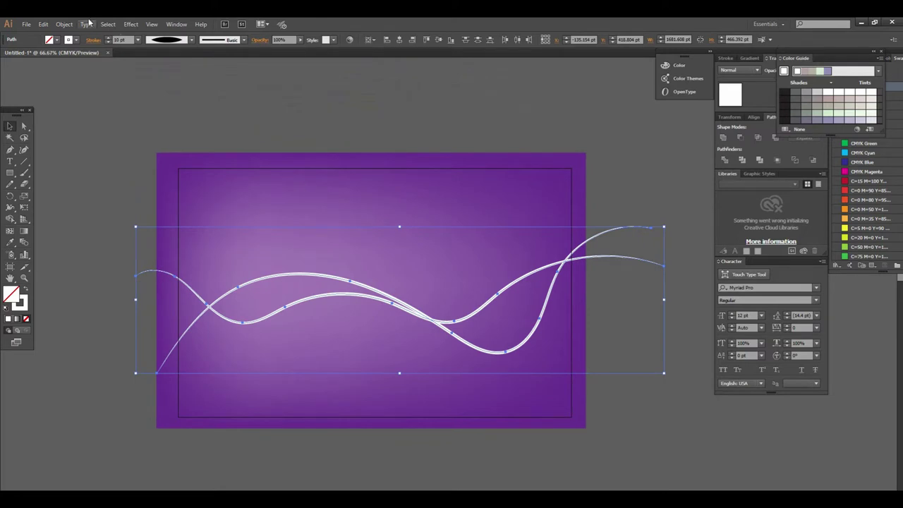
click(62, 24)
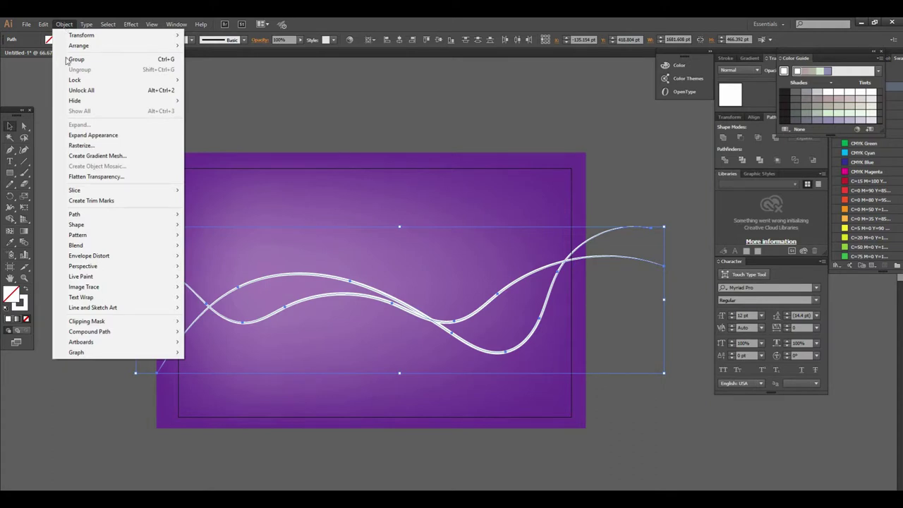
mouse_move(74, 214)
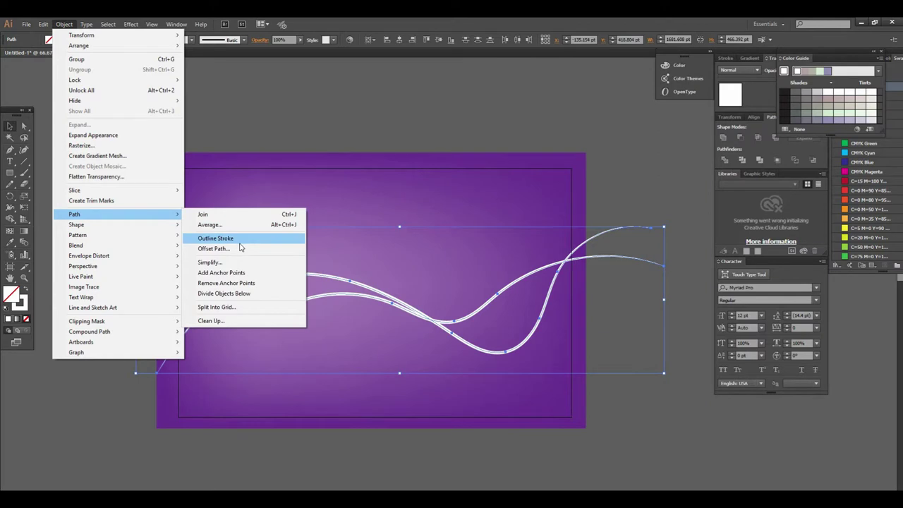
- Outline the wave strokes and add an Outer Glow: Screen, 75% opacity, 5 pt blur
click(238, 242)
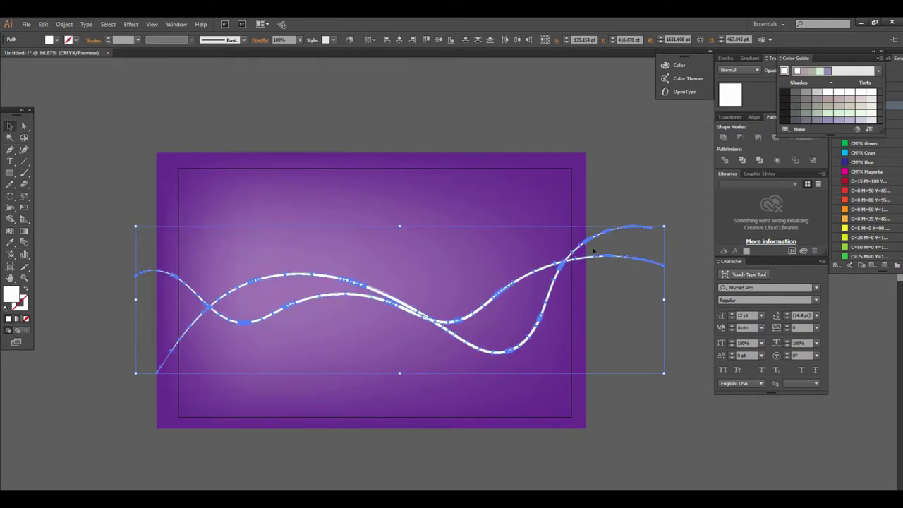
click(131, 24)
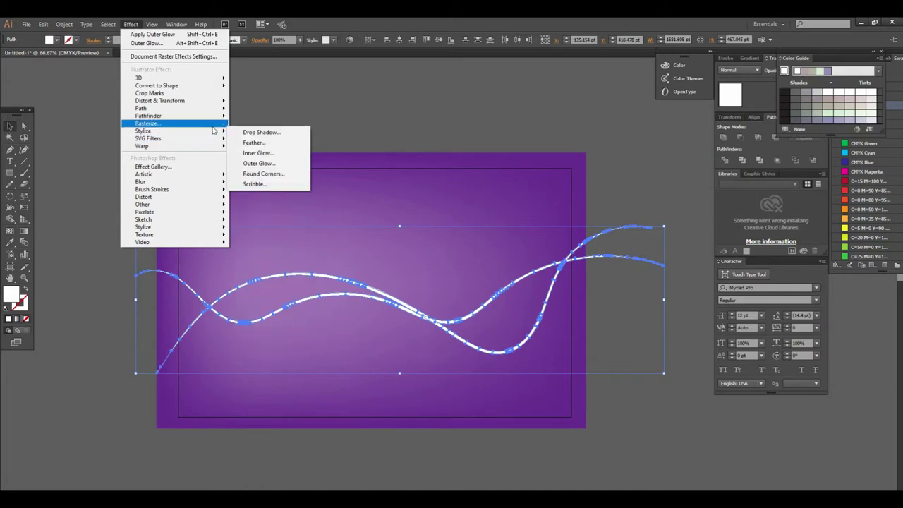
click(275, 164)
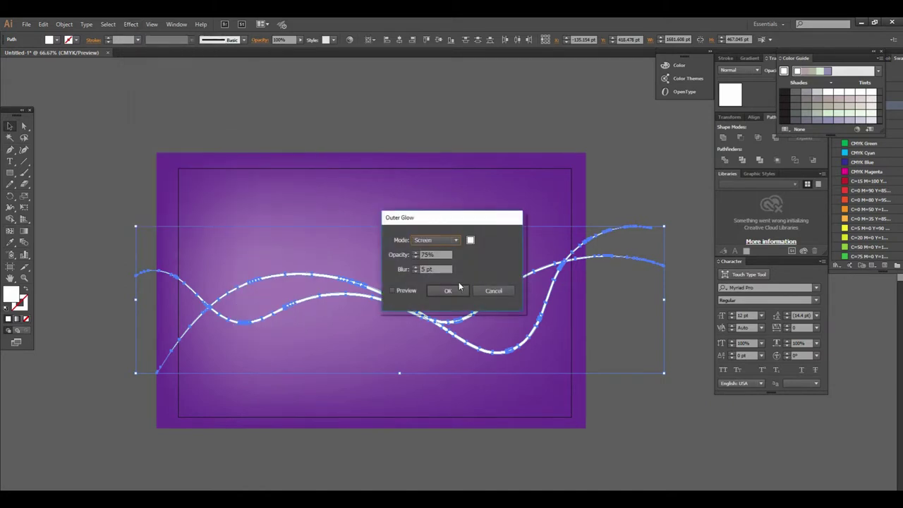
click(393, 292)
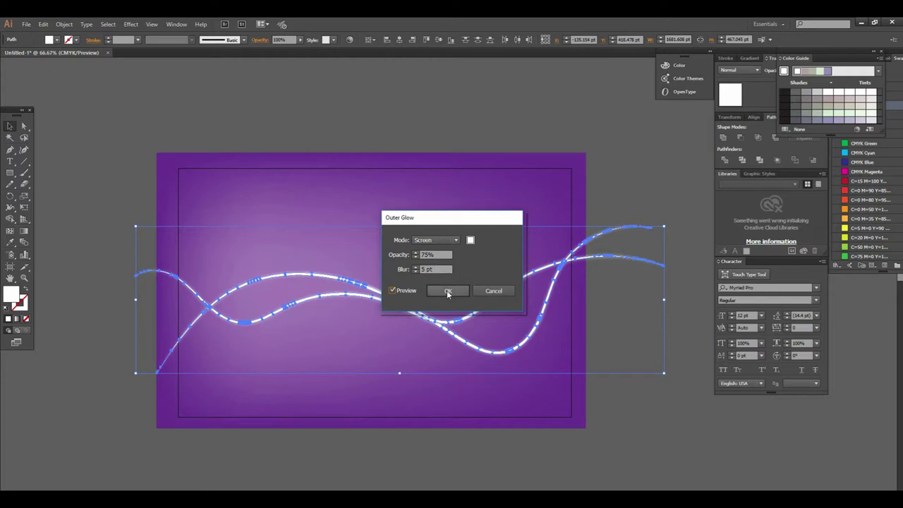
click(447, 290)
click(657, 410)
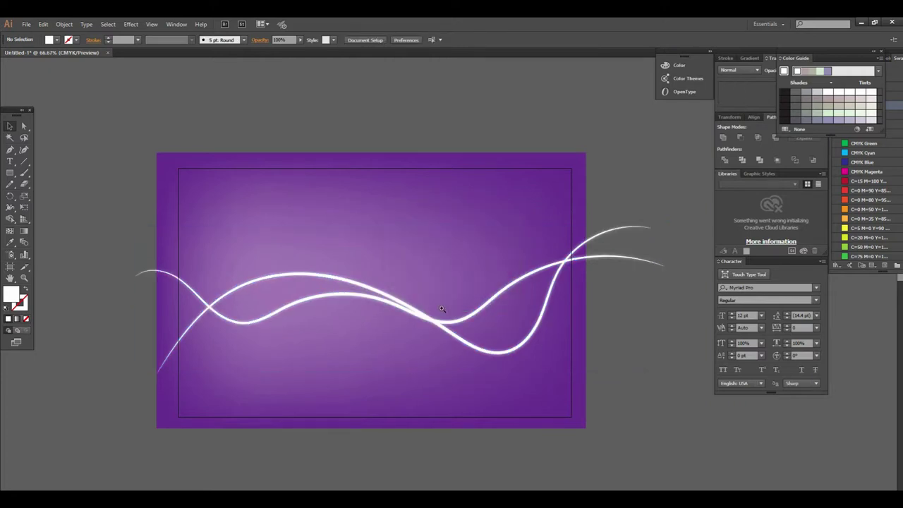
click(427, 303)
click(360, 282)
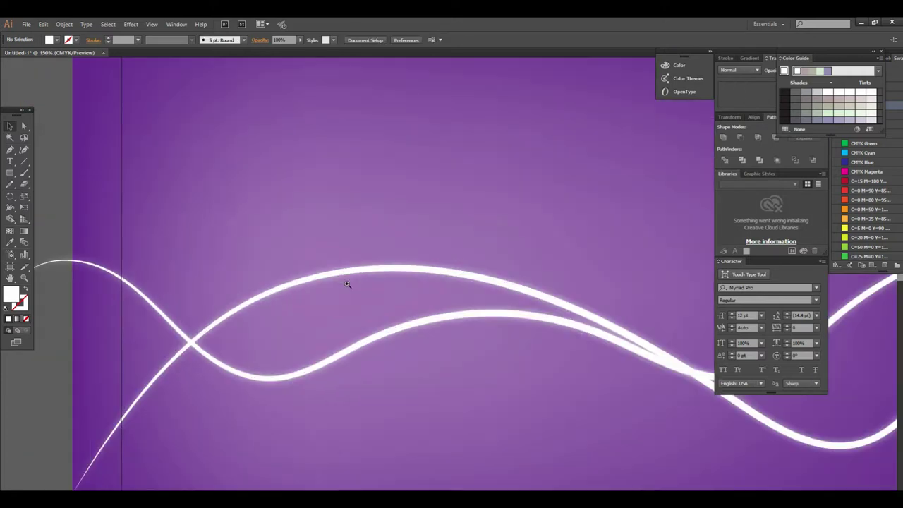
click(347, 284)
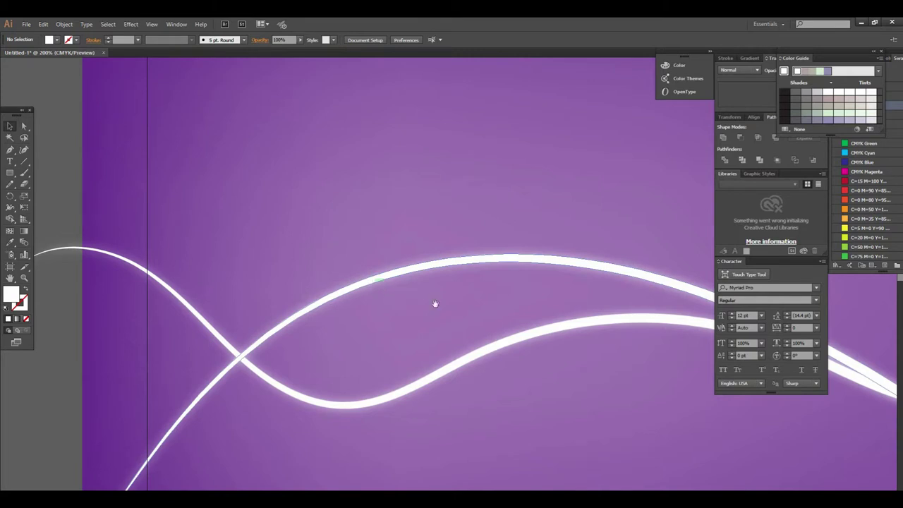
key(ctrl+minus)
key(ctrl+minus)
key(ctrl+minus)
key(ctrl+minus)
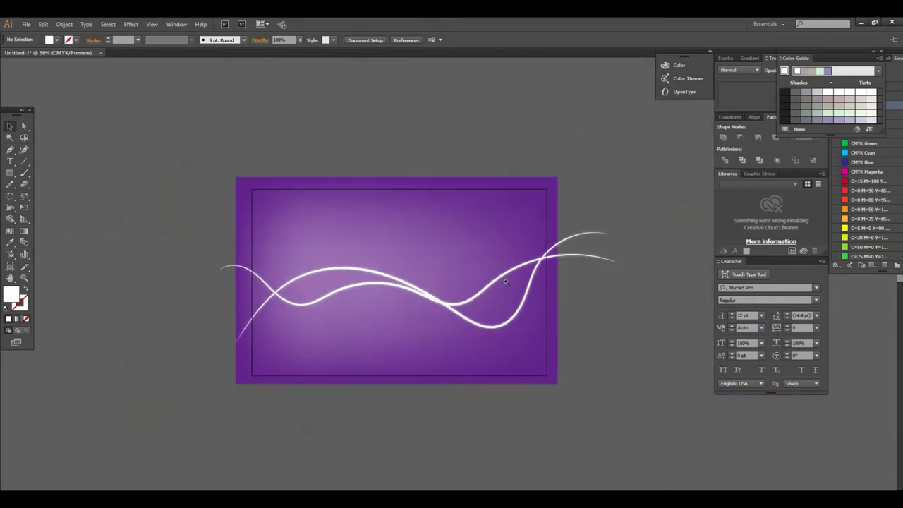
click(505, 281)
click(487, 266)
click(452, 268)
click(387, 265)
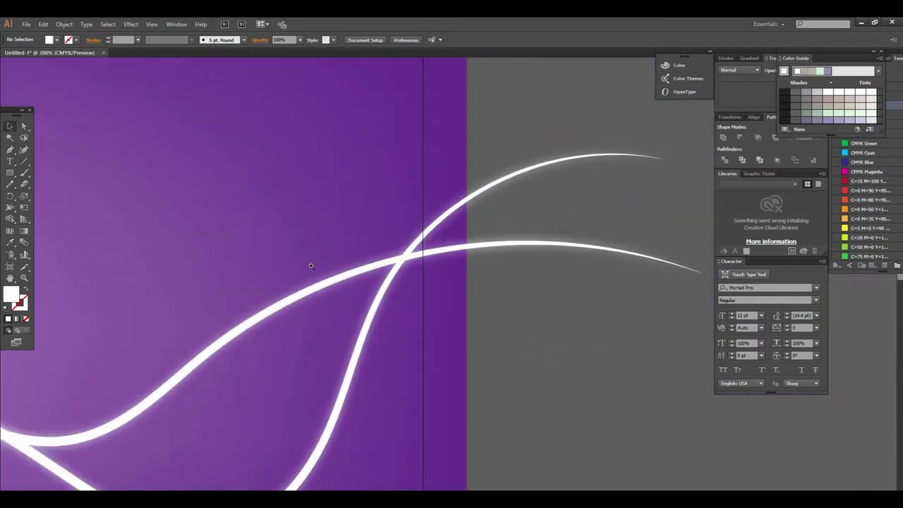
key(ctrl+minus)
key(ctrl+minus)
key(ctrl+minus)
key(ctrl+minus)
key(ctrl+minus)
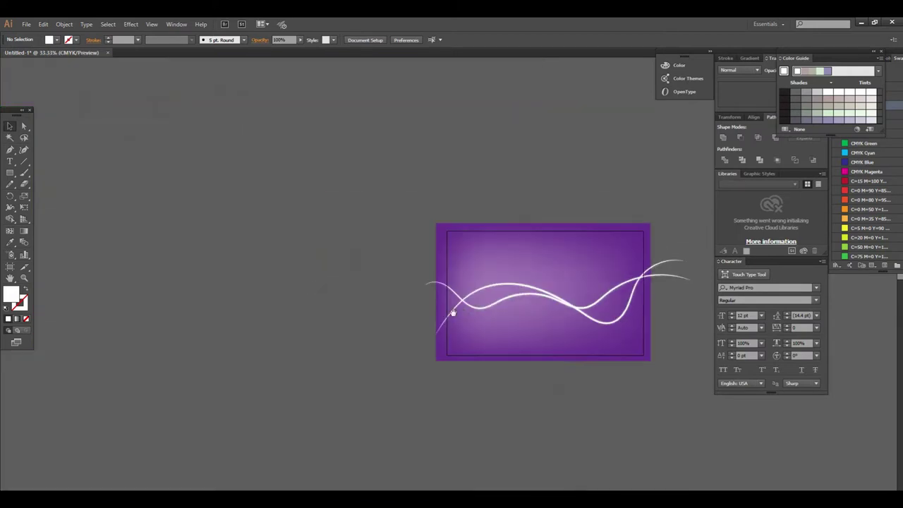
drag(452, 312, 353, 302)
click(484, 299)
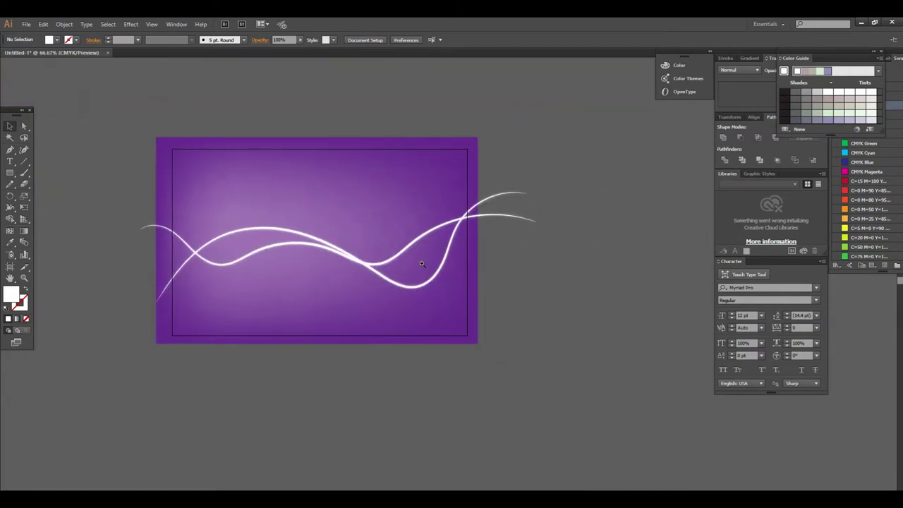
click(421, 264)
drag(417, 272, 460, 315)
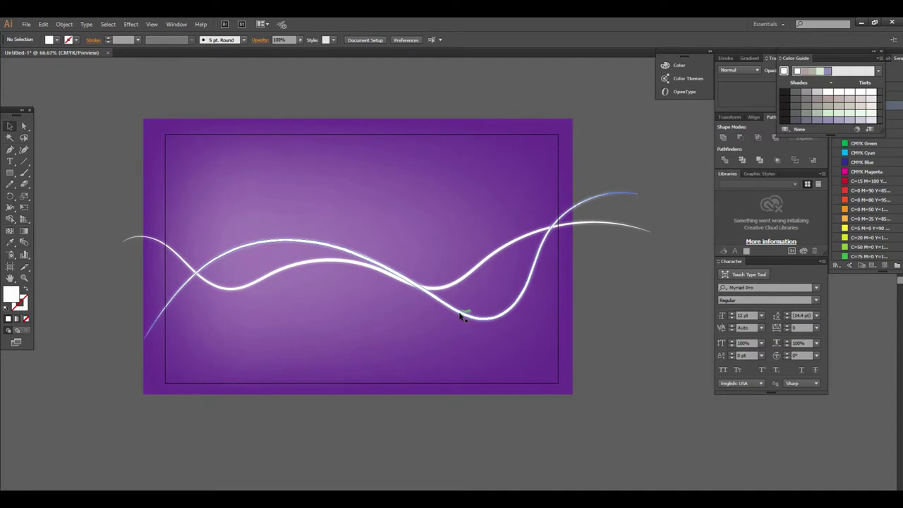
click(10, 150)
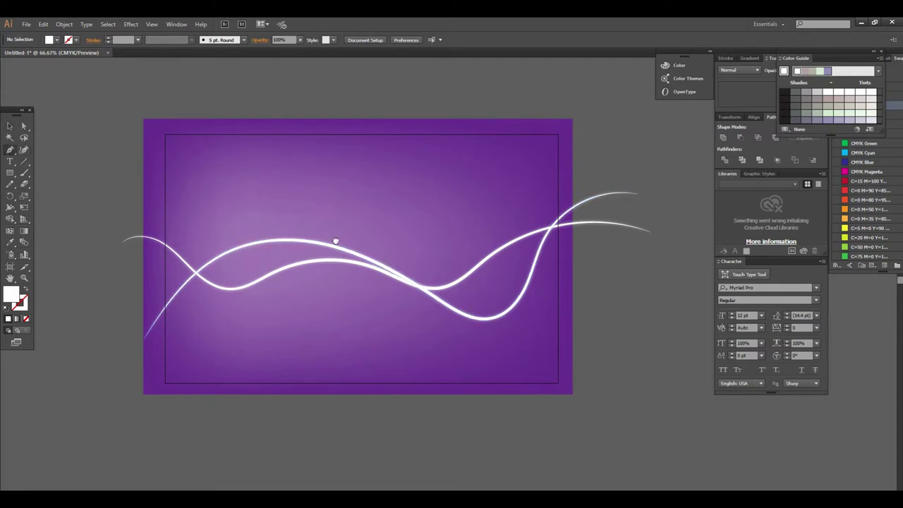
drag(335, 241, 291, 294)
click(87, 232)
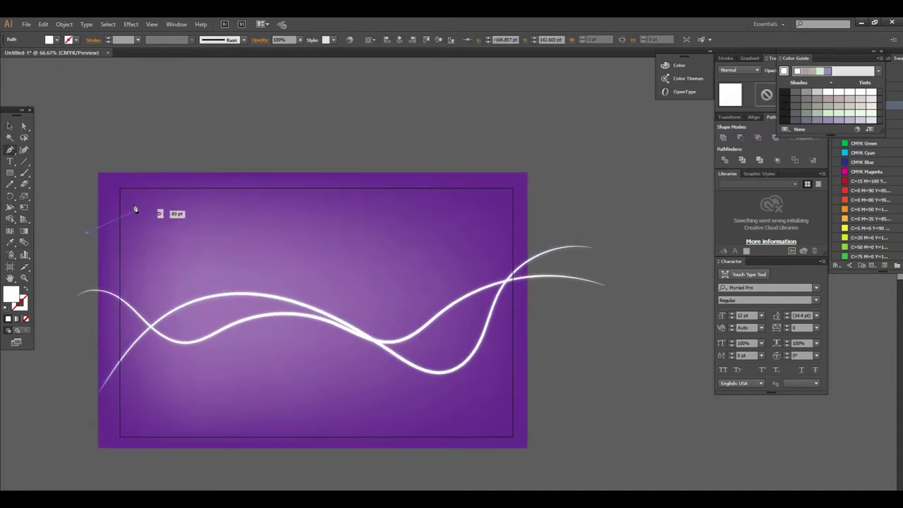
- Cancel the unfinished path and set fill to None with a white stroke
key(ctrl+z)
click(57, 40)
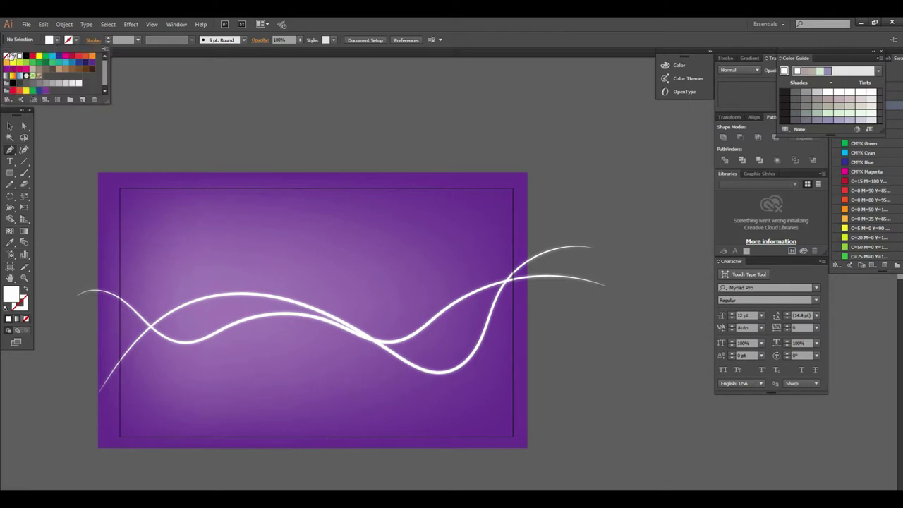
click(6, 55)
click(76, 40)
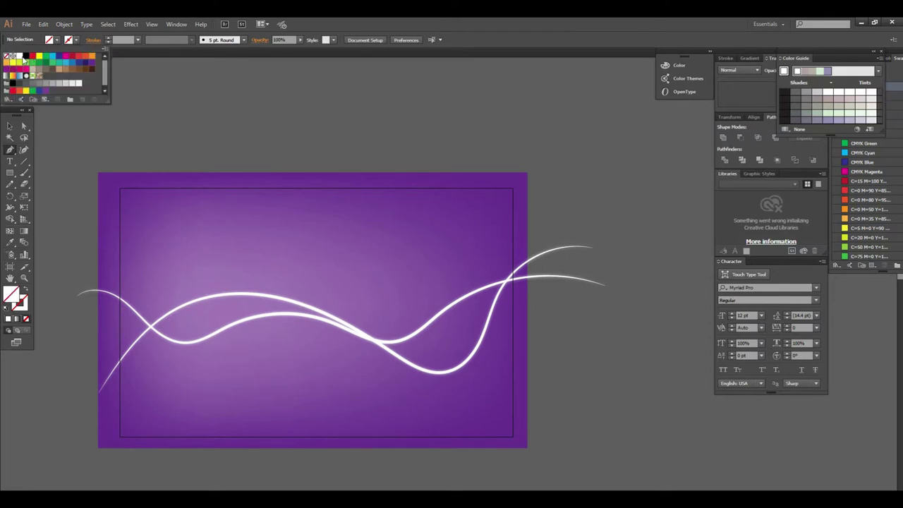
click(21, 57)
click(85, 227)
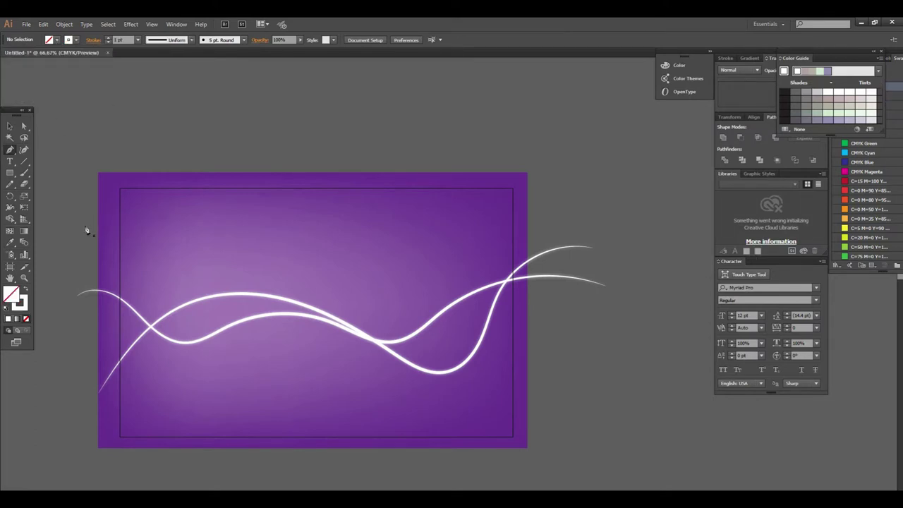
- Draw two thin wavy Pen curves, upper and lower, across the artboard
click(84, 225)
mouse_move(152, 220)
mouse_down()
mouse_move(225, 246)
mouse_move(357, 243)
mouse_move(438, 270)
mouse_move(479, 263)
mouse_up()
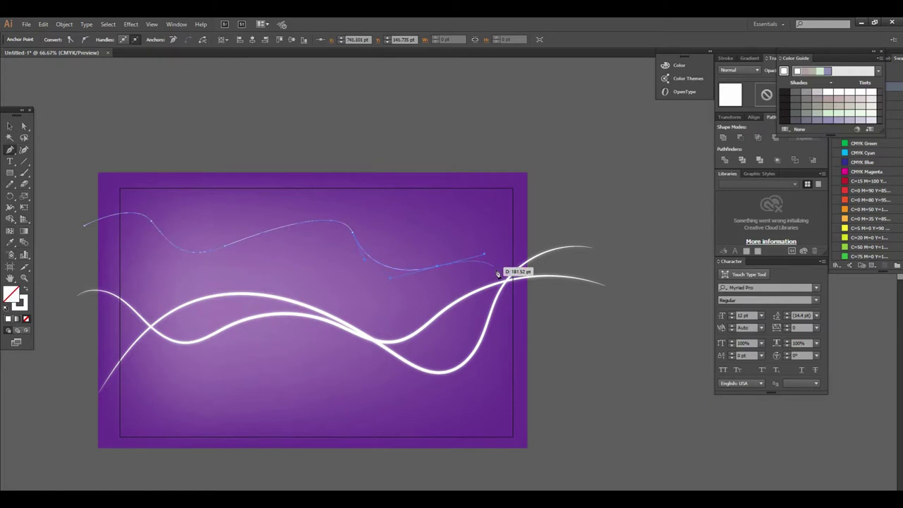
click(545, 383)
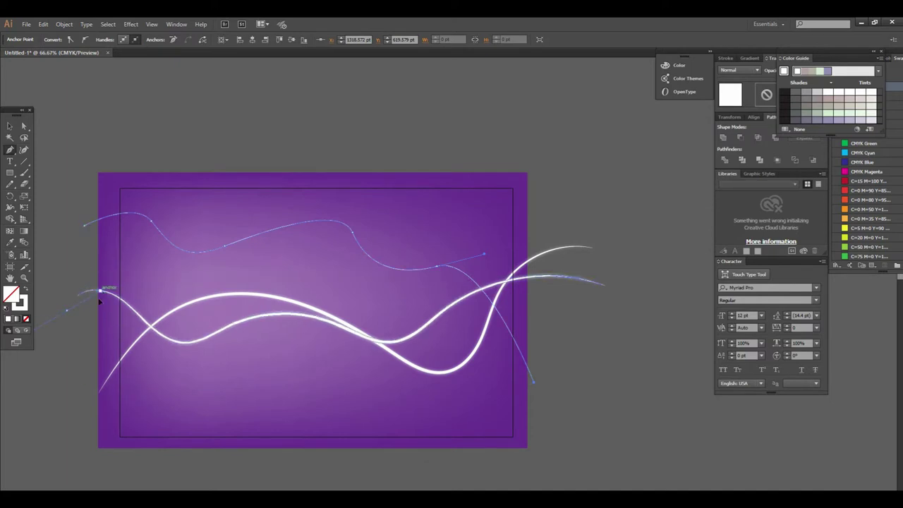
ctrl+click(103, 304)
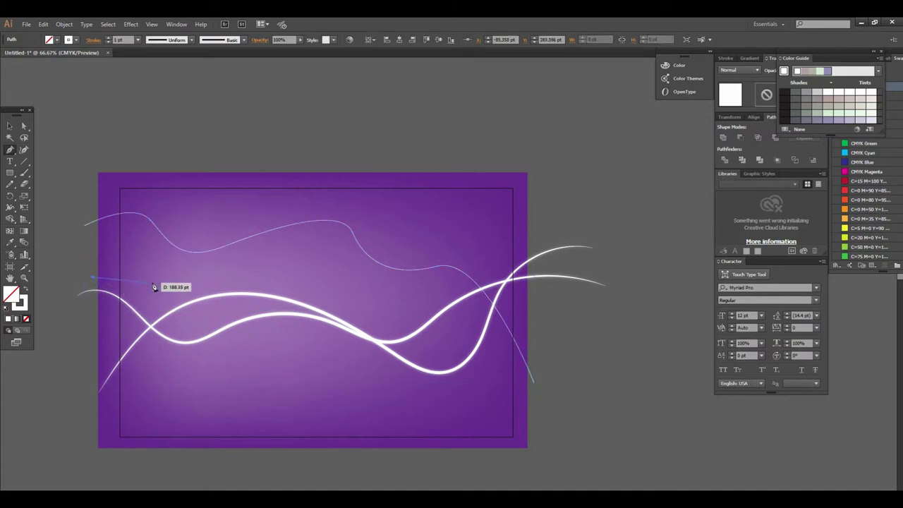
drag(230, 295, 381, 316)
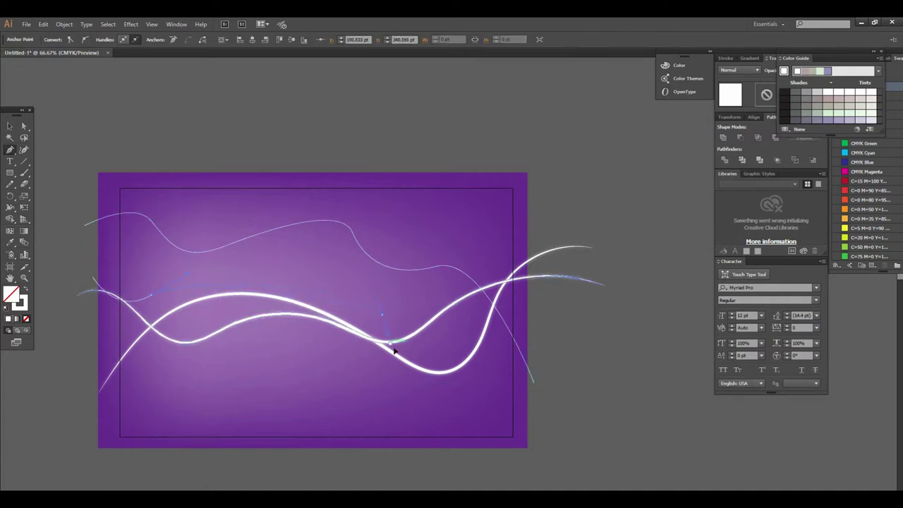
mouse_move(403, 358)
mouse_down()
mouse_move(504, 403)
mouse_move(612, 383)
mouse_up()
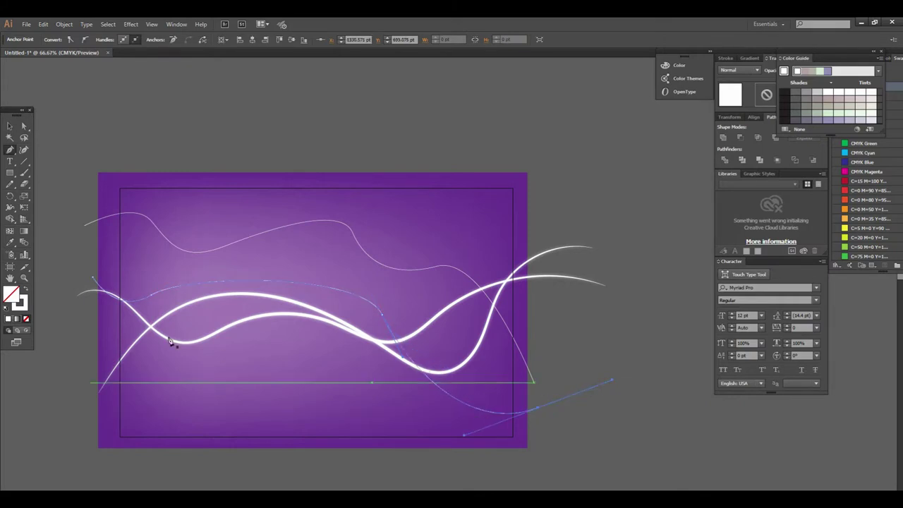
click(7, 125)
click(54, 165)
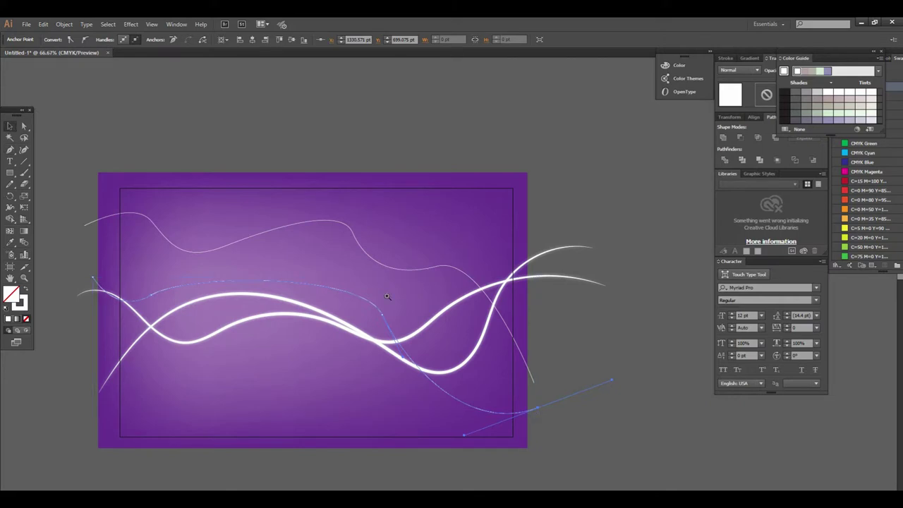
- Zoom in on the two thin curves and select the upper one
key(ctrl+plus)
drag(386, 294, 551, 326)
scroll(379, 296, up, 1)
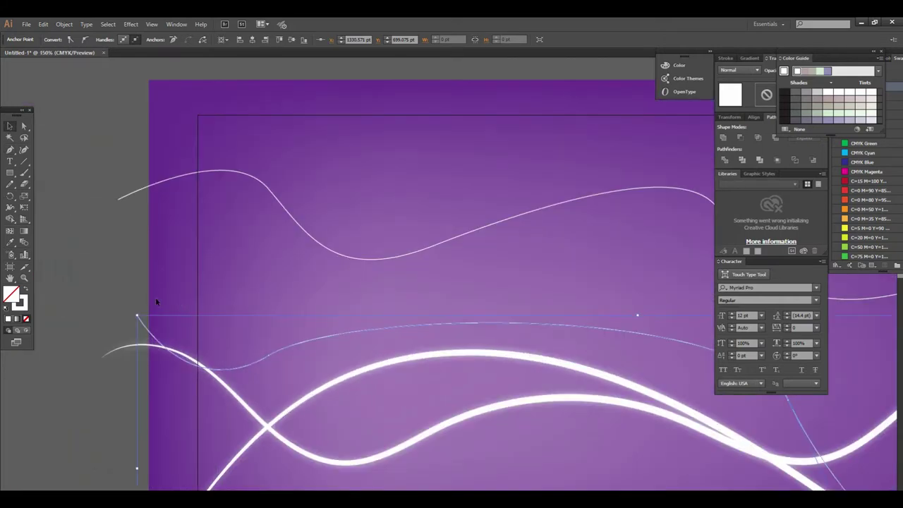
click(118, 196)
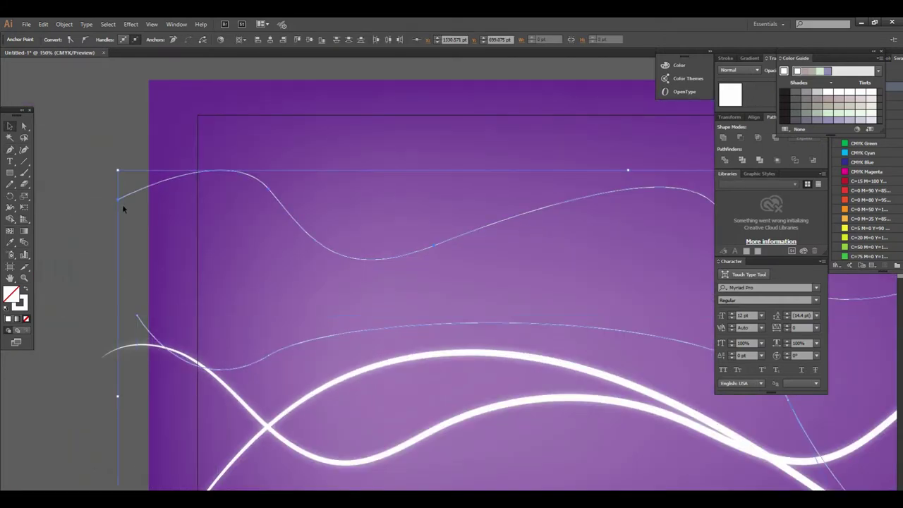
scroll(313, 271, up, 1)
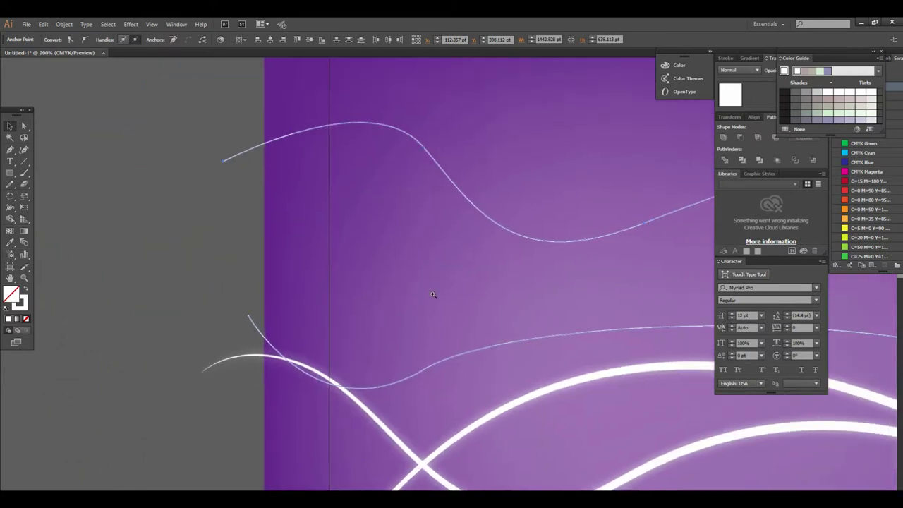
scroll(414, 285, up, 1)
drag(414, 285, 484, 345)
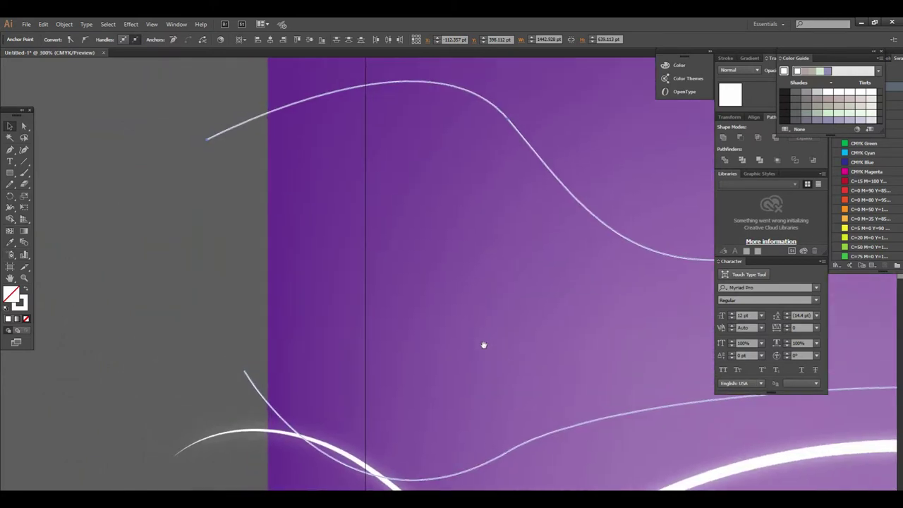
- Blend the two thin curves into a white line-blend wave and reframe the artboard
click(24, 242)
click(246, 372)
scroll(430, 308, down, 2)
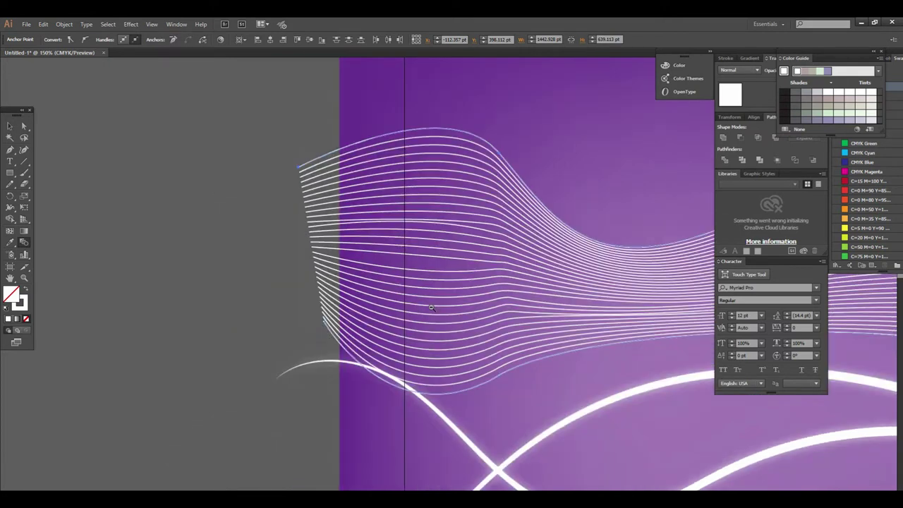
scroll(431, 309, down, 2)
scroll(445, 303, down, 2)
drag(445, 303, 304, 296)
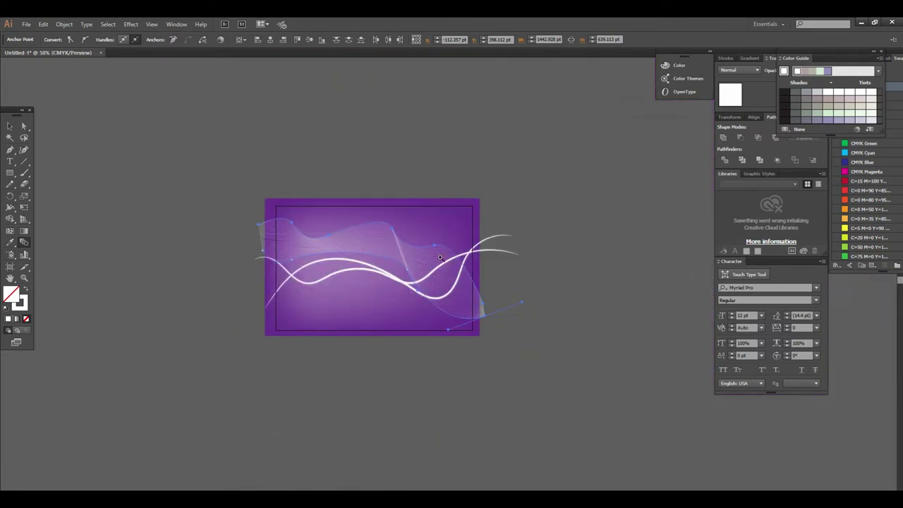
scroll(421, 282, up, 1)
scroll(419, 279, up, 1)
scroll(419, 280, down, 2)
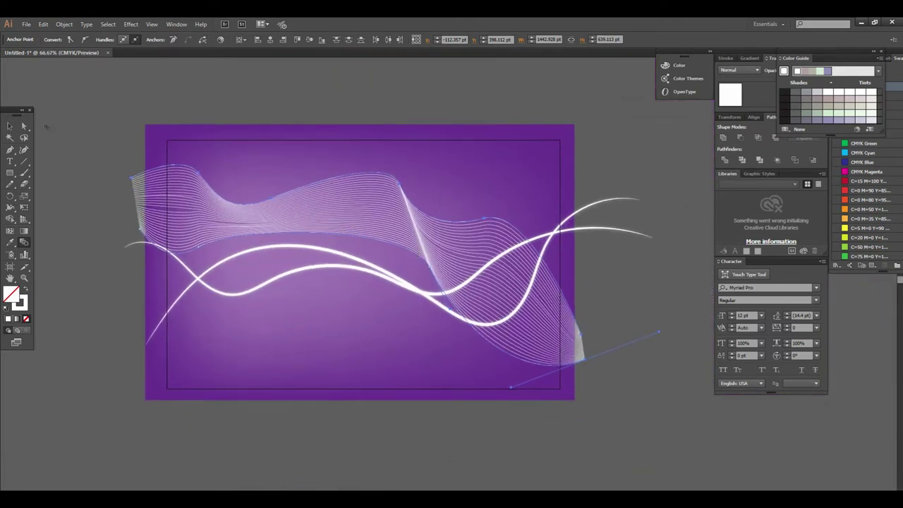
key(v)
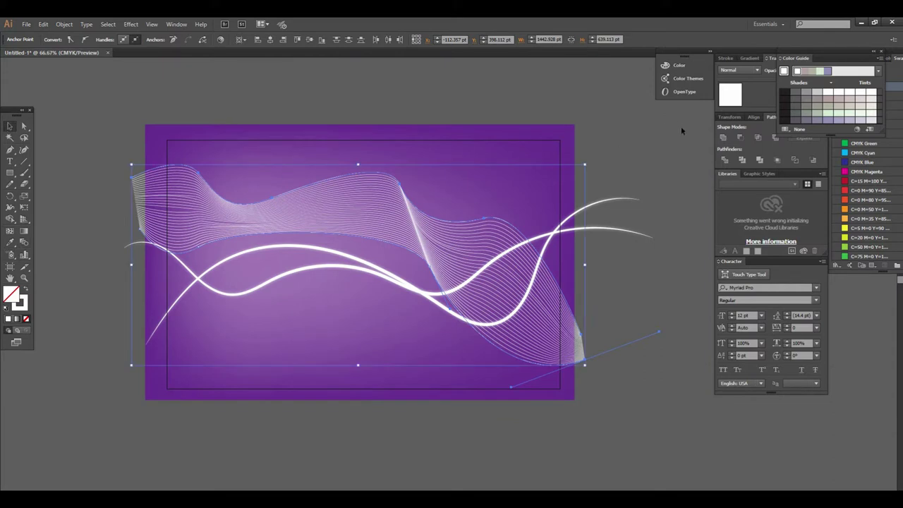
- Try the Overlay blending mode on the wave blend and preview the result
click(708, 66)
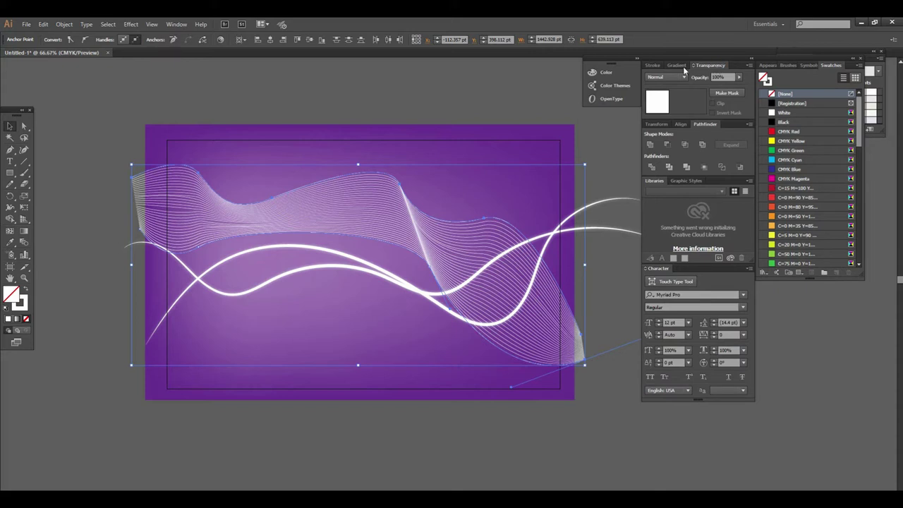
click(686, 79)
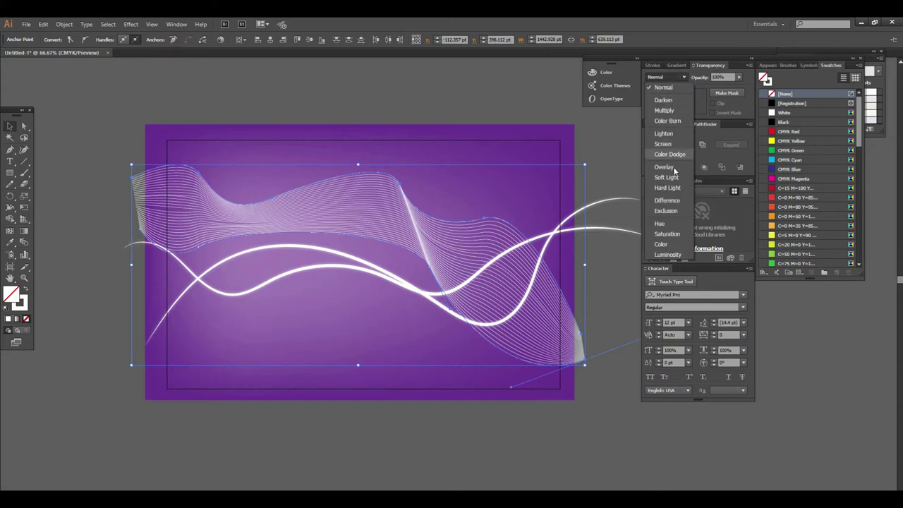
click(670, 170)
click(558, 369)
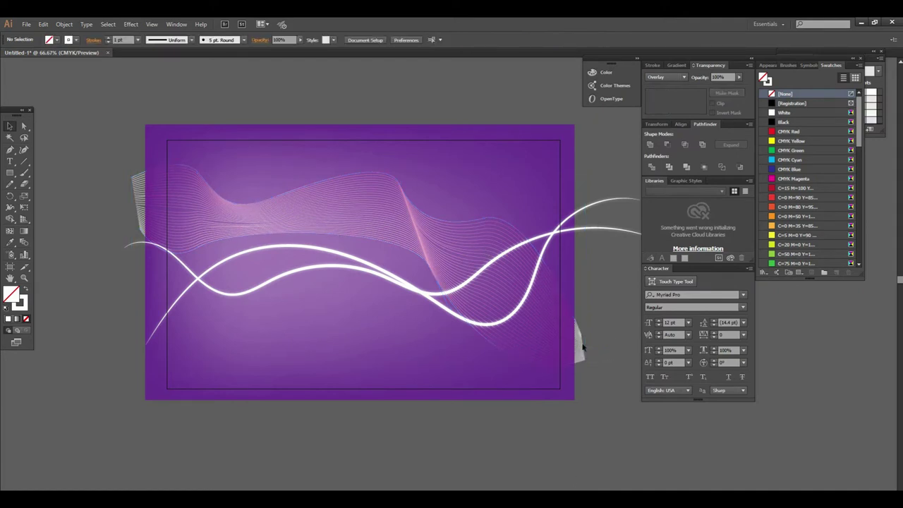
click(583, 347)
- Compare Soft Light and Difference, then settle the wave blend on Screen blending
click(659, 77)
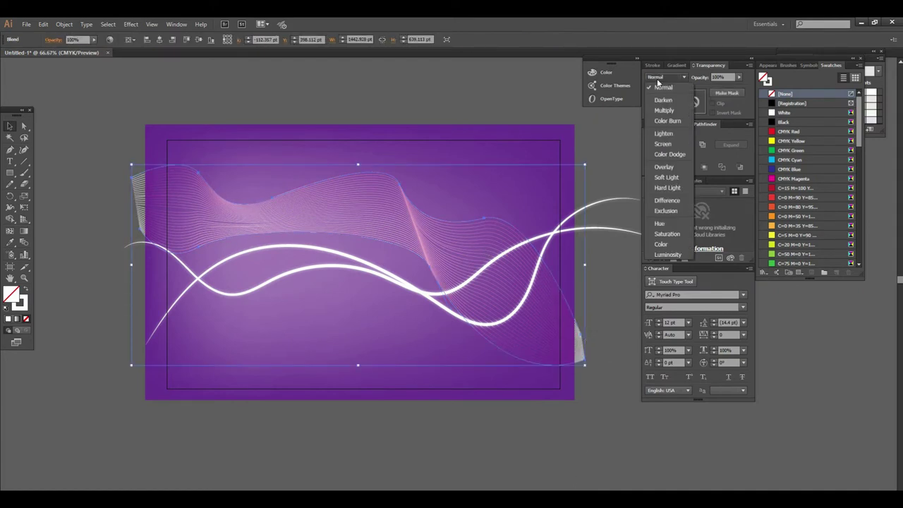
click(676, 181)
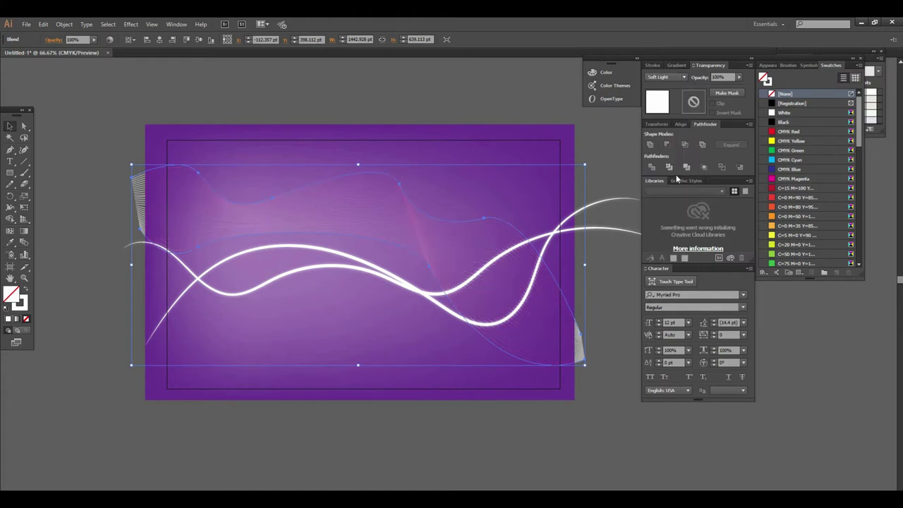
click(664, 77)
click(668, 199)
click(664, 77)
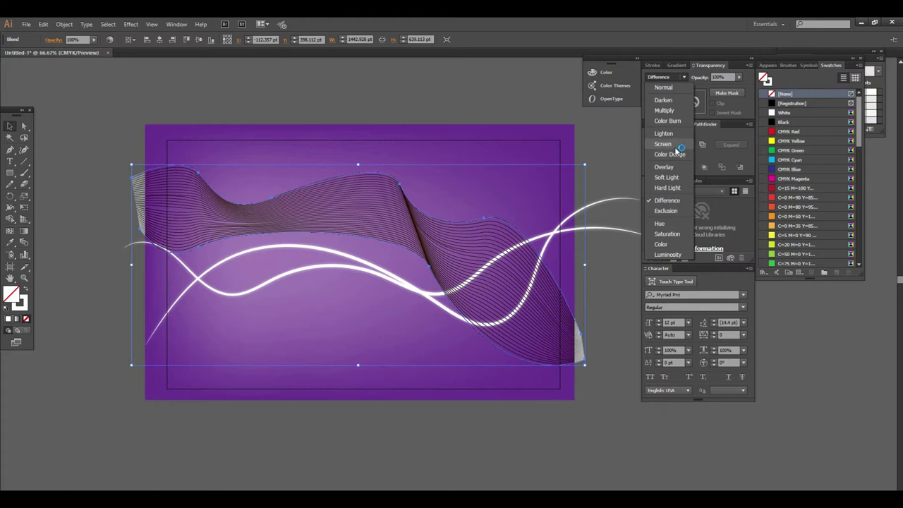
click(676, 151)
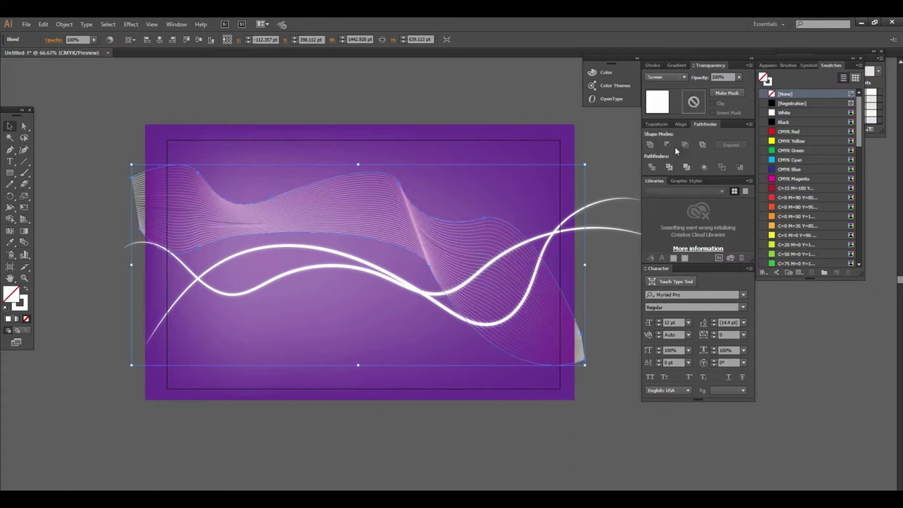
click(557, 435)
scroll(516, 307, up, 1)
scroll(504, 285, down, 1)
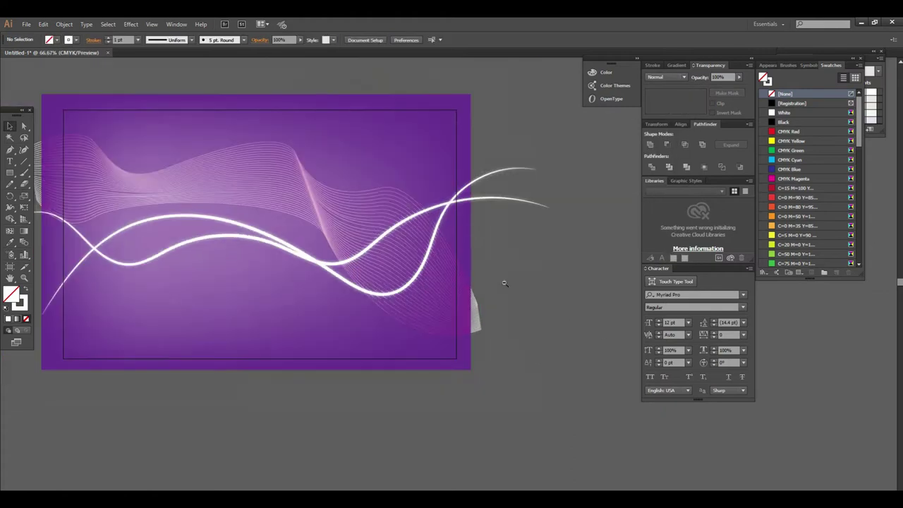
- Alt-drag copies of the wave blend and position them down the artboard
scroll(353, 213, down, 1)
drag(326, 228, 323, 262)
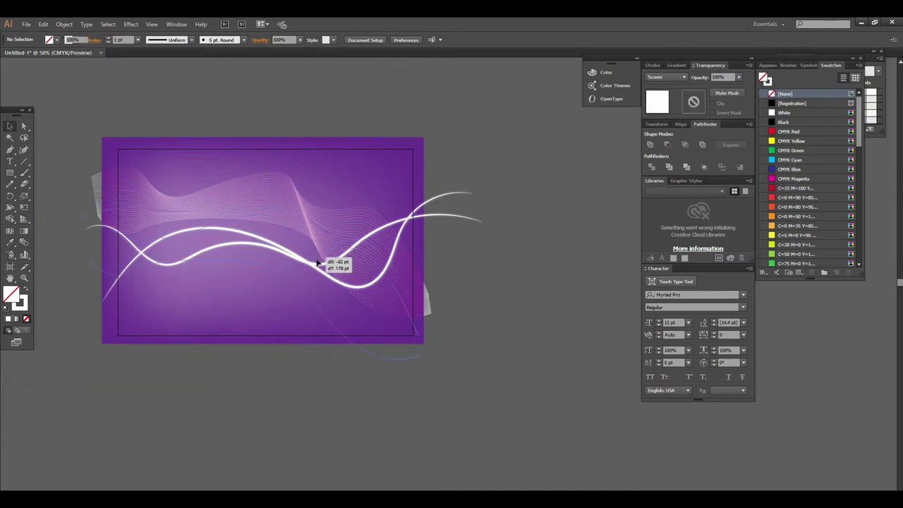
click(465, 364)
drag(399, 349, 412, 284)
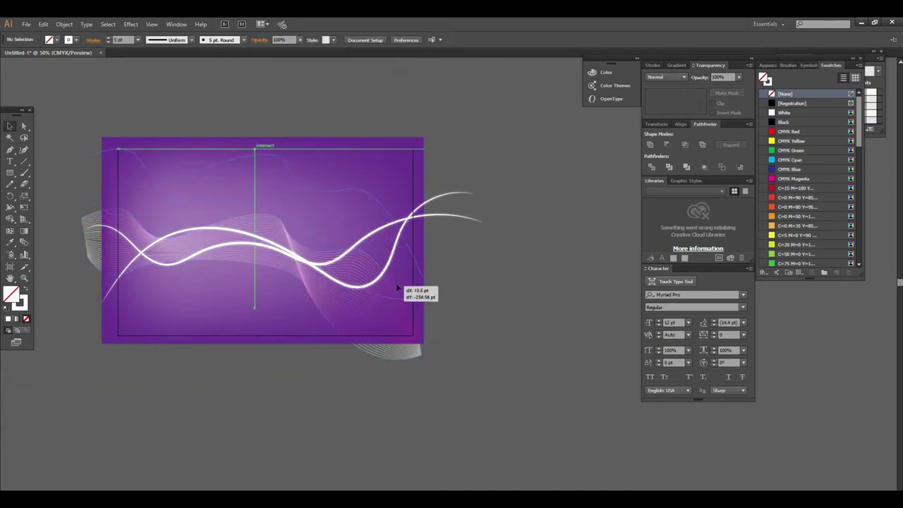
drag(419, 281, 412, 335)
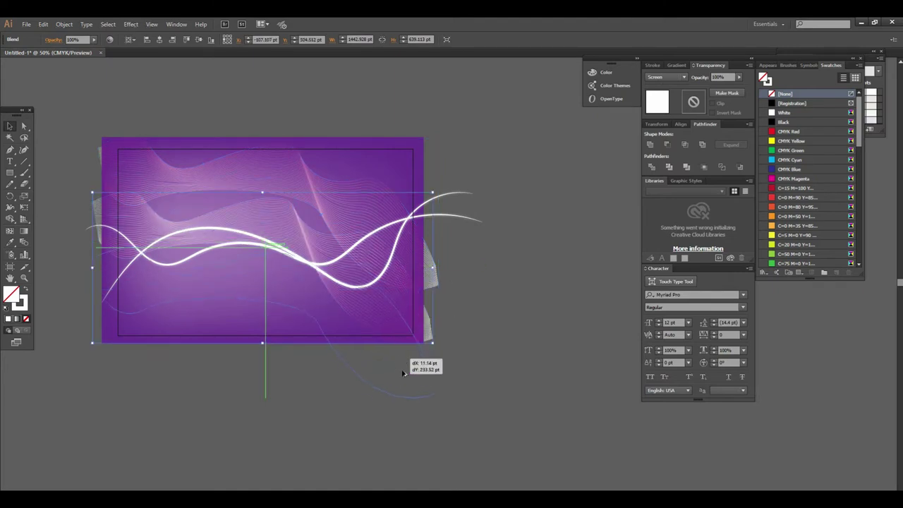
drag(399, 307, 403, 374)
- Enlarge one blend to 2234 pt wide and move it across the lower half
drag(439, 260, 531, 219)
mouse_move(393, 343)
mouse_down()
mouse_move(395, 377)
mouse_move(409, 375)
mouse_up()
click(573, 338)
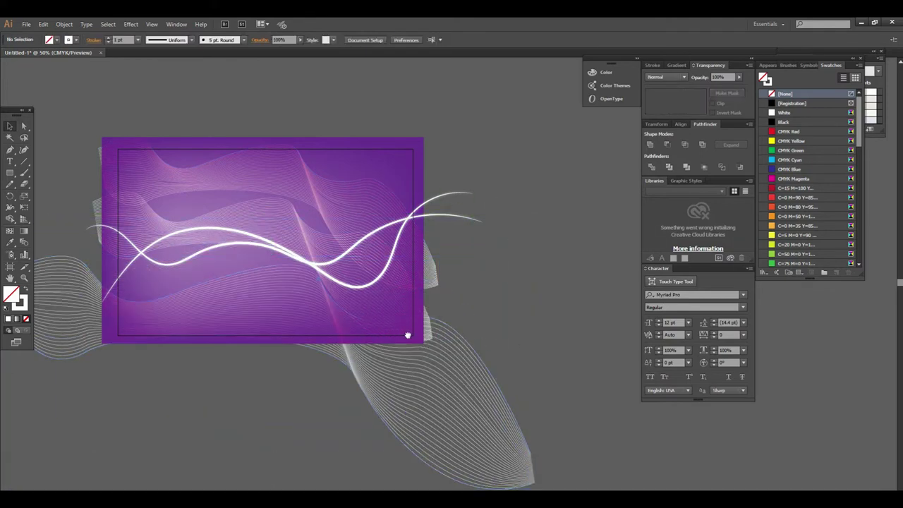
drag(403, 332, 520, 339)
scroll(494, 296, up, 1)
mouse_move(454, 273)
mouse_down()
mouse_move(503, 318)
mouse_move(545, 331)
mouse_up()
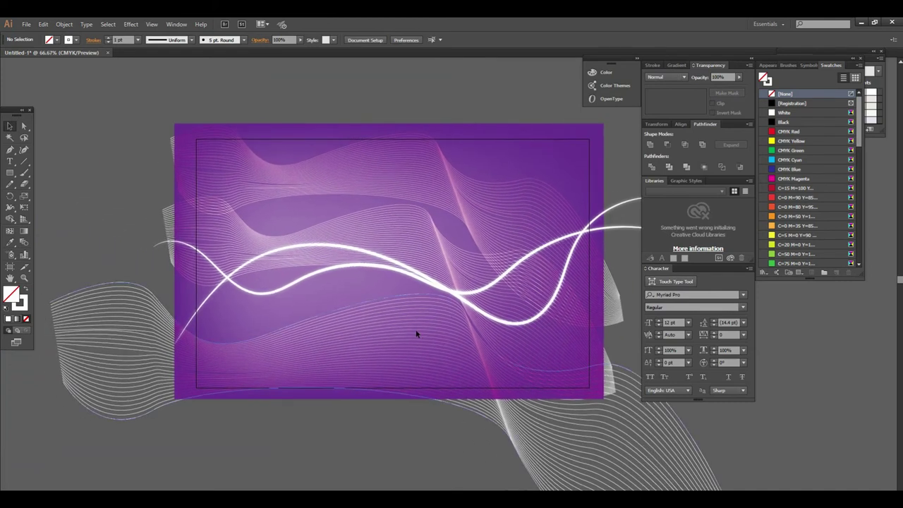
click(391, 330)
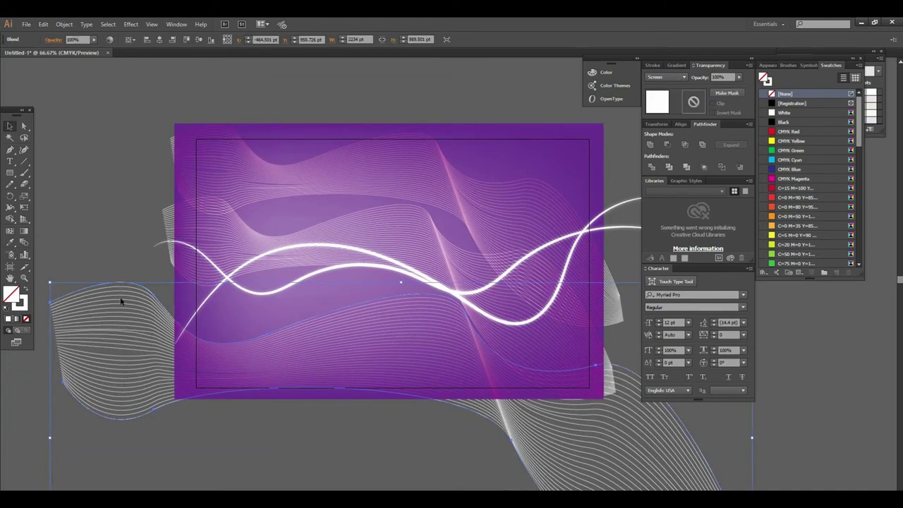
- Nudge the large wave blend left and up with the arrow keys
key(Left)
key(Left)
key(Left)
key(Left)
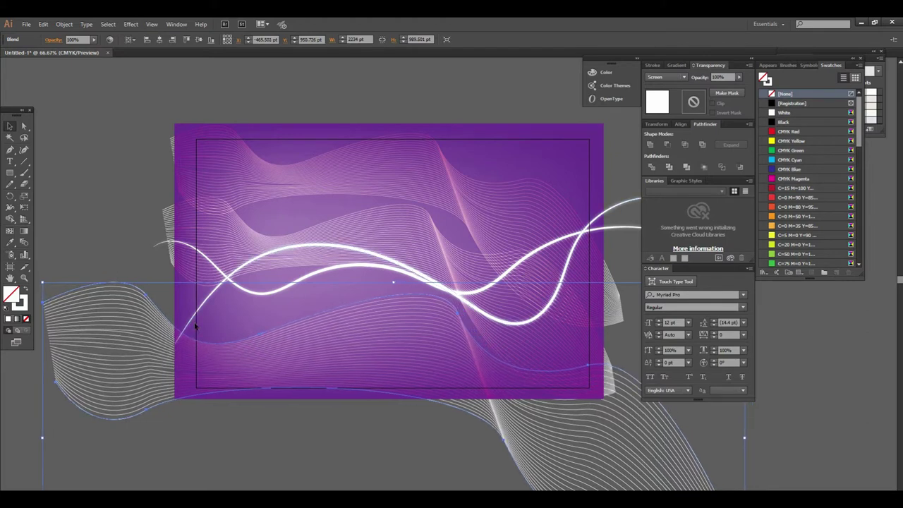
key(Up)
key(Up)
key(Up)
key(Left)
key(Left)
key(Left)
key(Left)
key(Left)
key(Left)
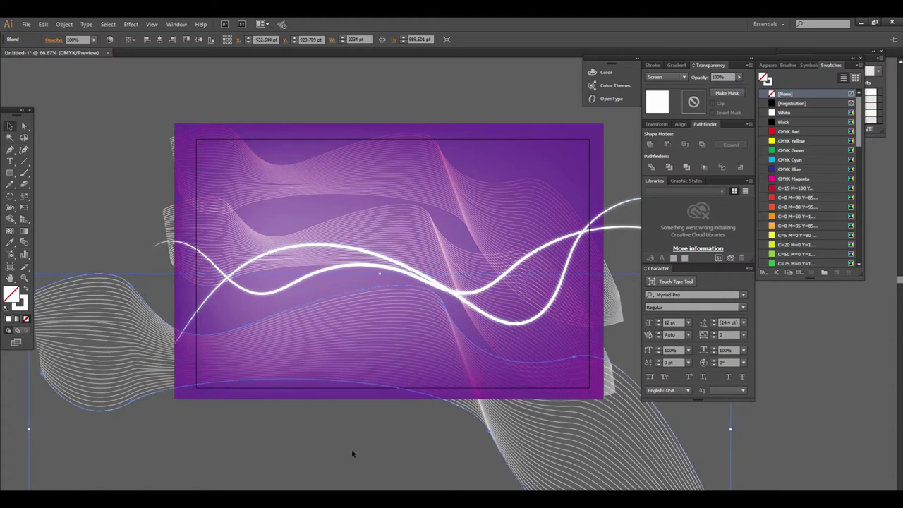
click(352, 454)
key(ctrl+minus)
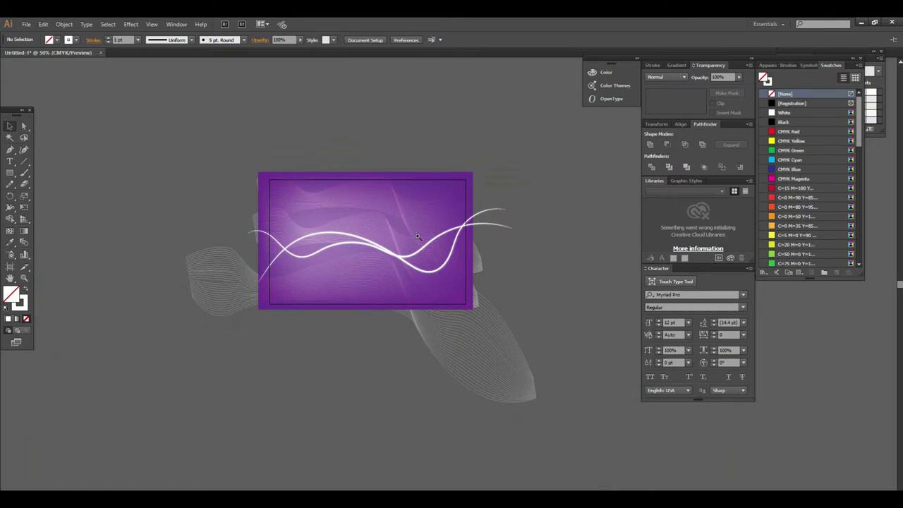
key(ctrl+plus)
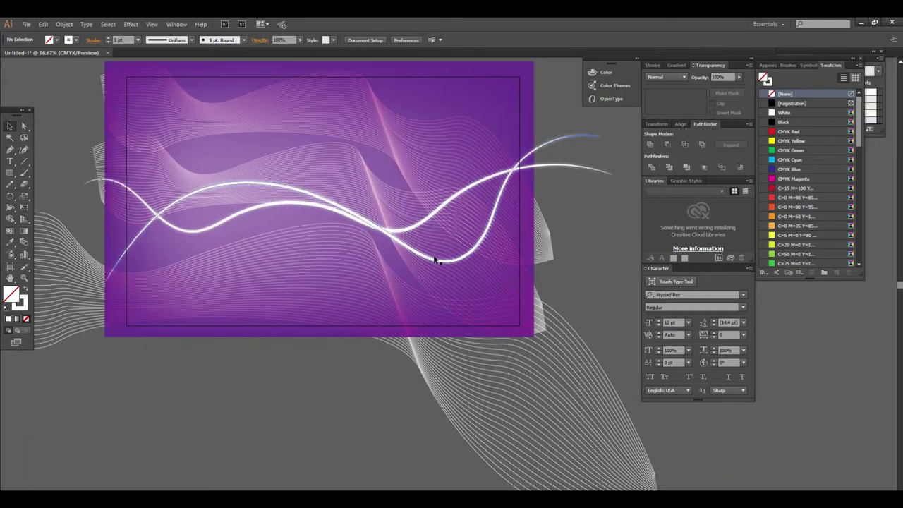
- Drag the two glowing white strokes down to the artboard's bottom edge
drag(533, 157, 527, 74)
drag(408, 212, 413, 265)
drag(583, 173, 581, 247)
scroll(581, 247, up, 2)
click(556, 220)
drag(498, 167, 475, 330)
click(530, 256)
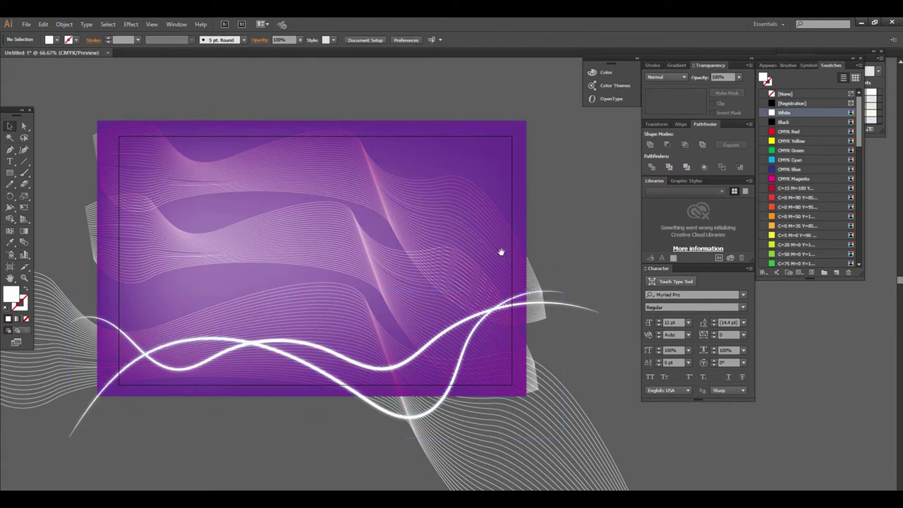
- Select the glowing white stroke group together with the wave blends
scroll(469, 300, up, 2)
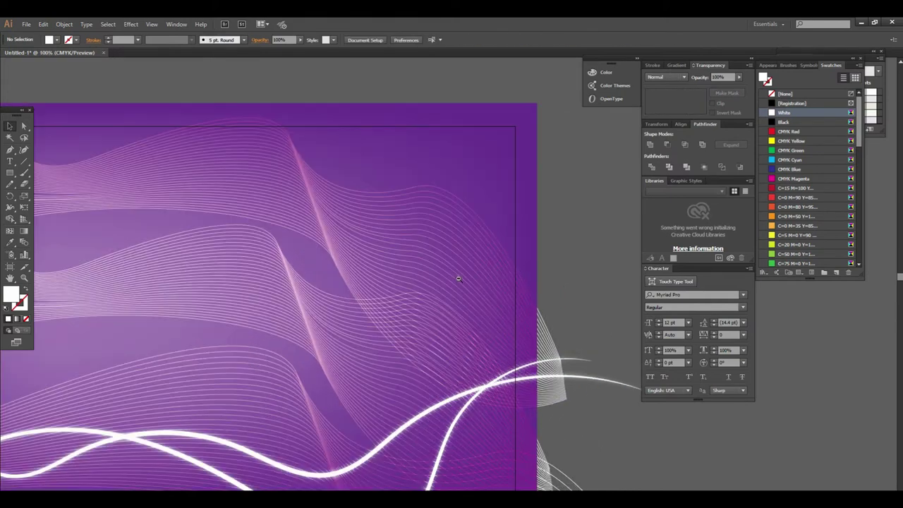
click(458, 276)
key(ctrl+minus)
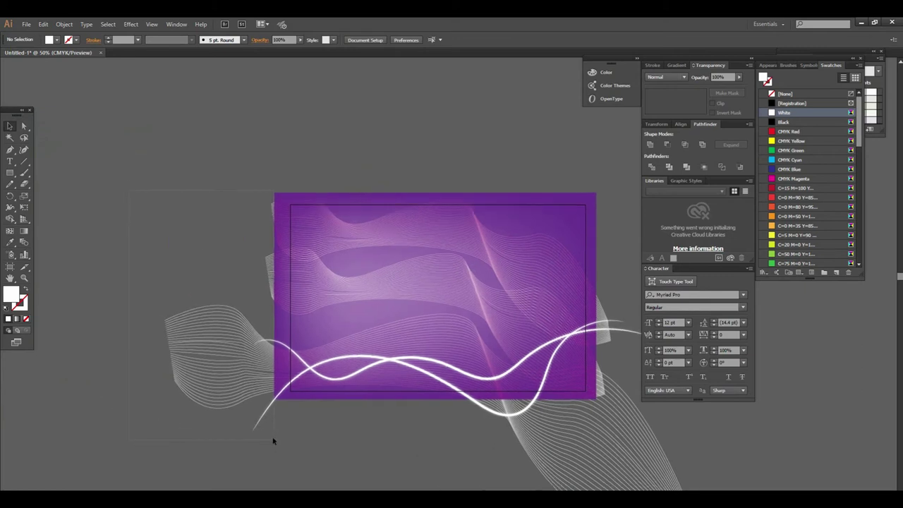
click(262, 384)
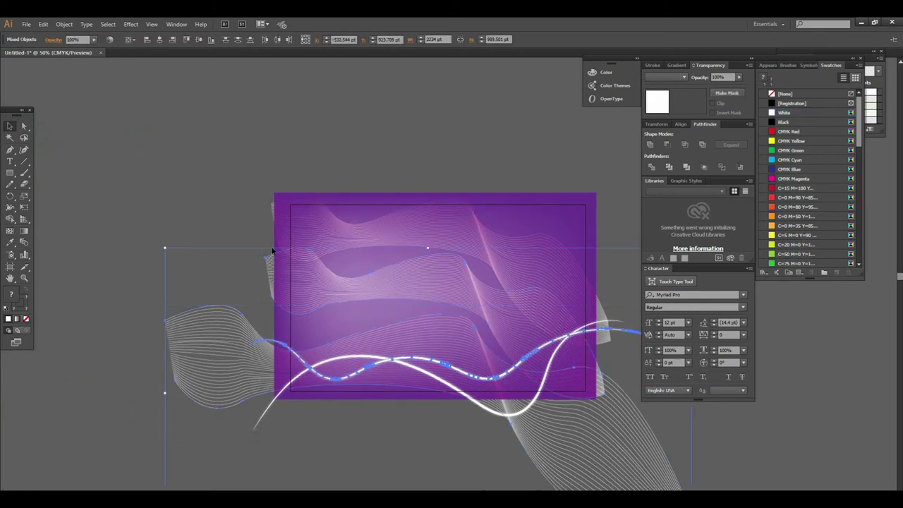
shift+click(279, 206)
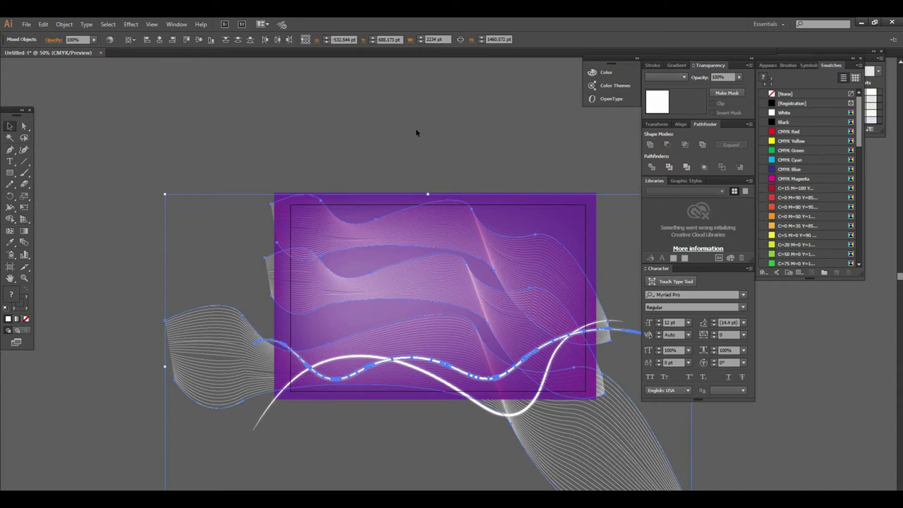
- Lower the selected waves' opacity in the Transparency panel to 42%
click(739, 78)
drag(721, 89, 720, 89)
drag(709, 88, 705, 90)
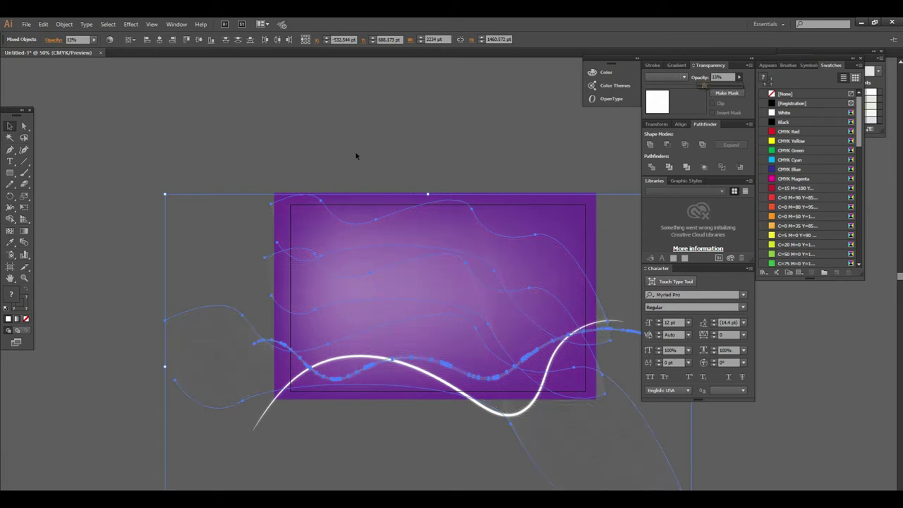
click(738, 78)
drag(715, 86, 712, 88)
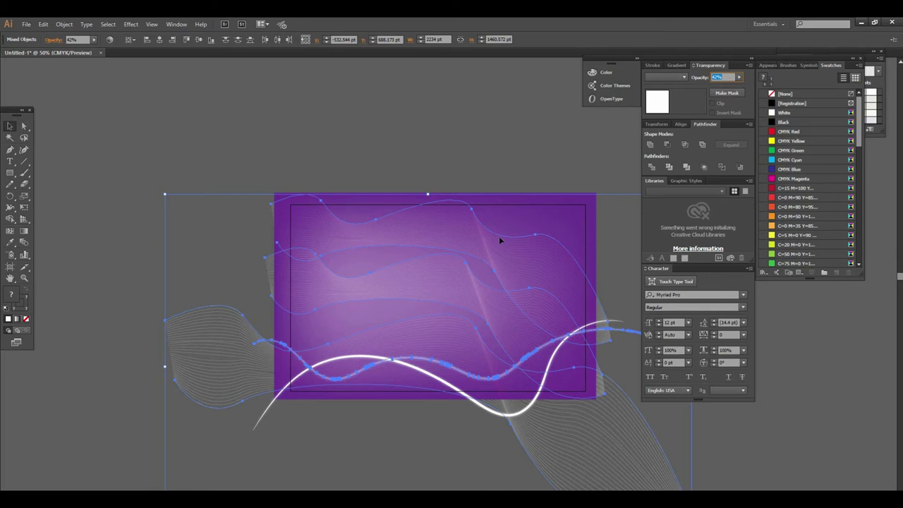
click(773, 438)
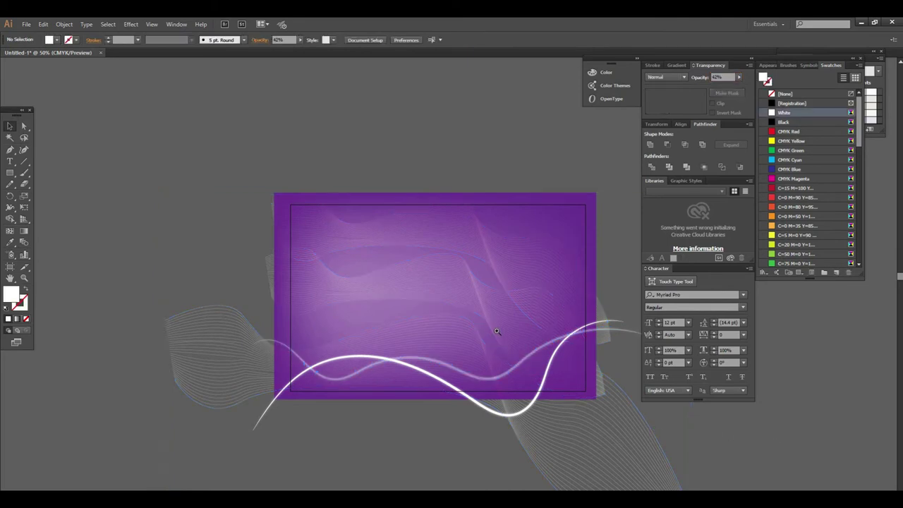
- Select only the thin second wave stroke and set its opacity to 100%
click(496, 331)
click(423, 266)
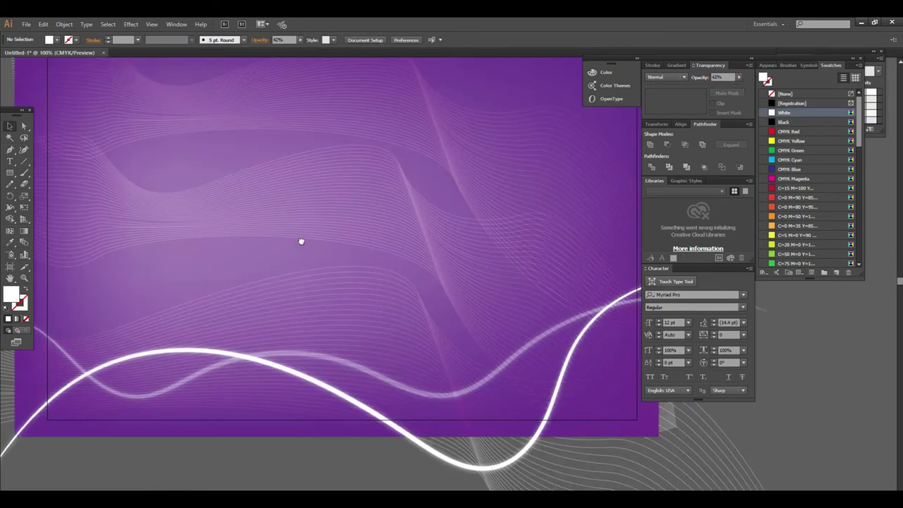
drag(301, 241, 184, 233)
drag(491, 284, 494, 283)
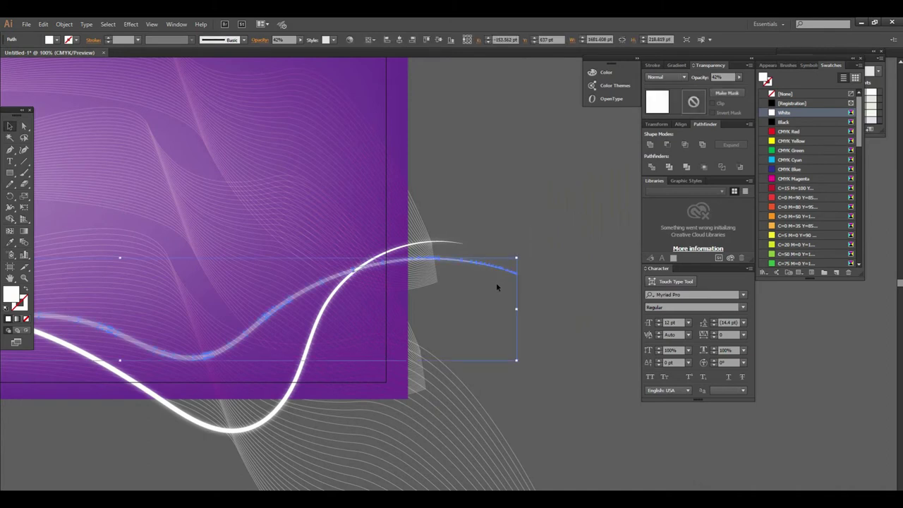
key(ctrl+a)
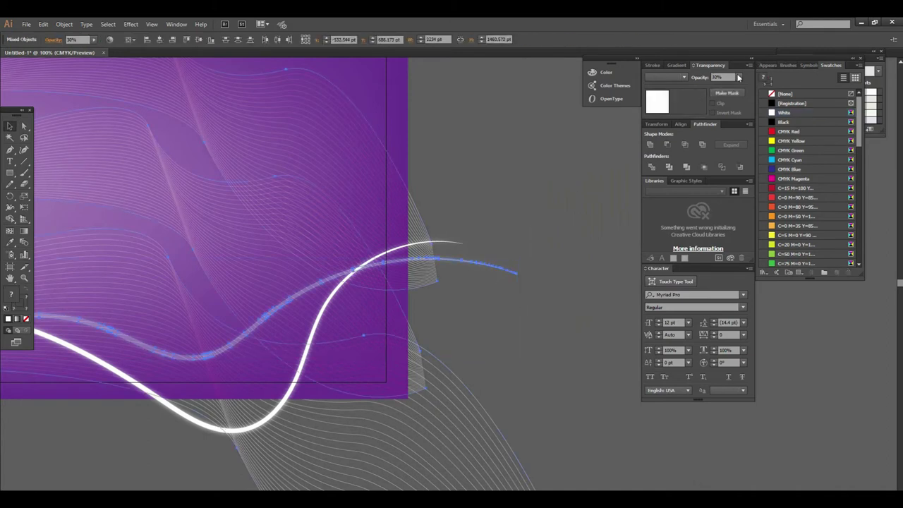
click(599, 275)
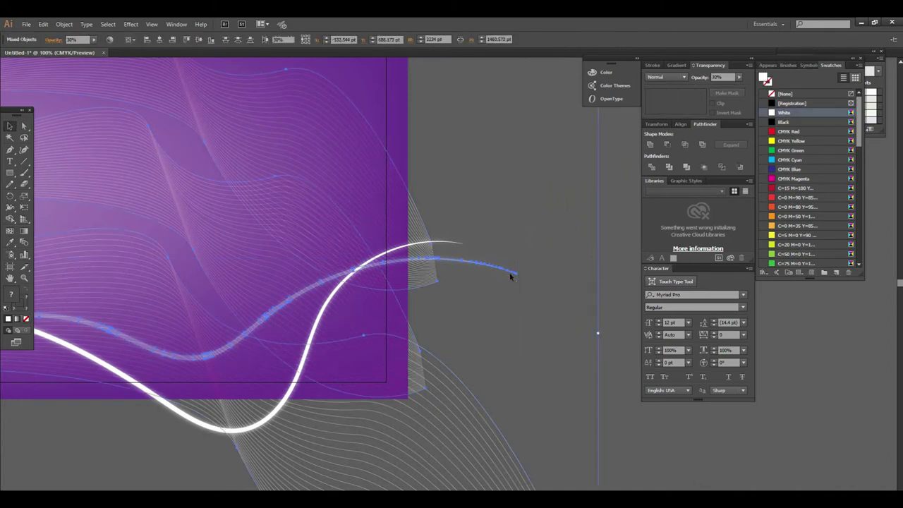
click(515, 270)
click(739, 77)
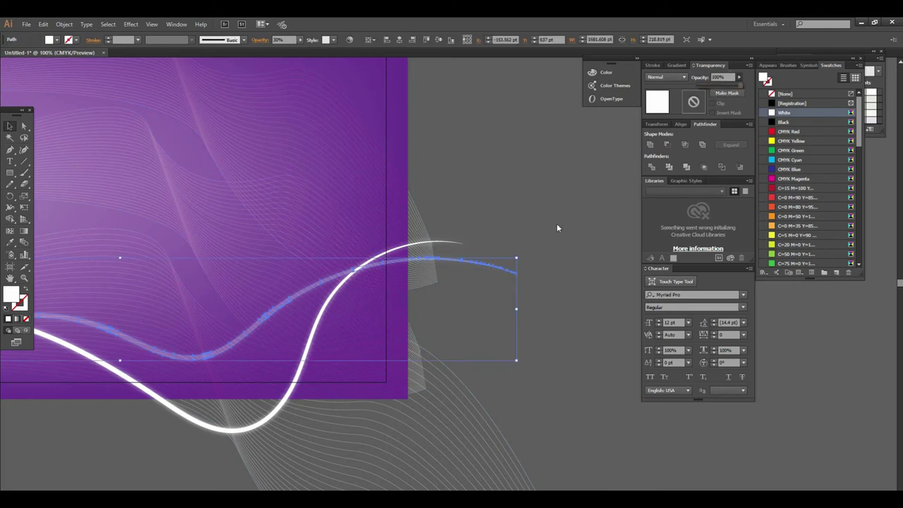
- Zoom and pan around the artboard to check the two bright glowing waves
ctrl+alt+click(432, 252)
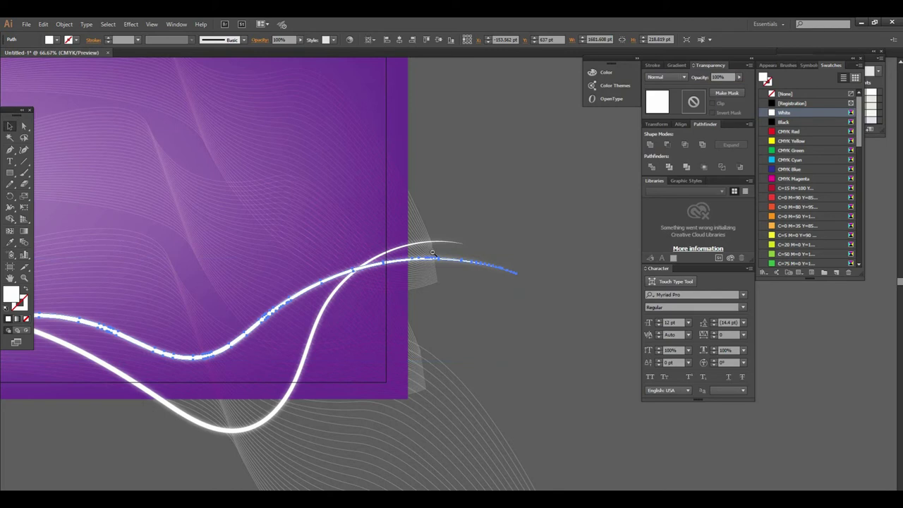
drag(414, 282, 494, 262)
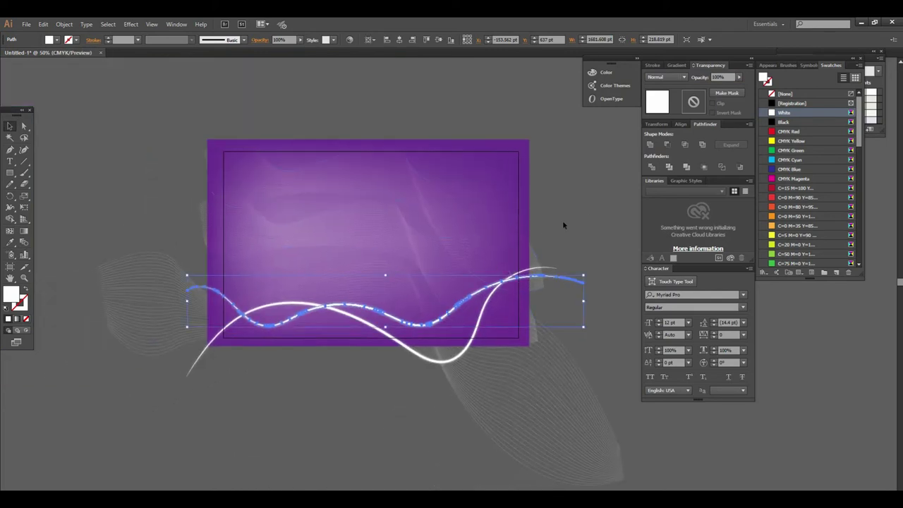
click(490, 231)
ctrl+click(426, 231)
drag(429, 266, 448, 235)
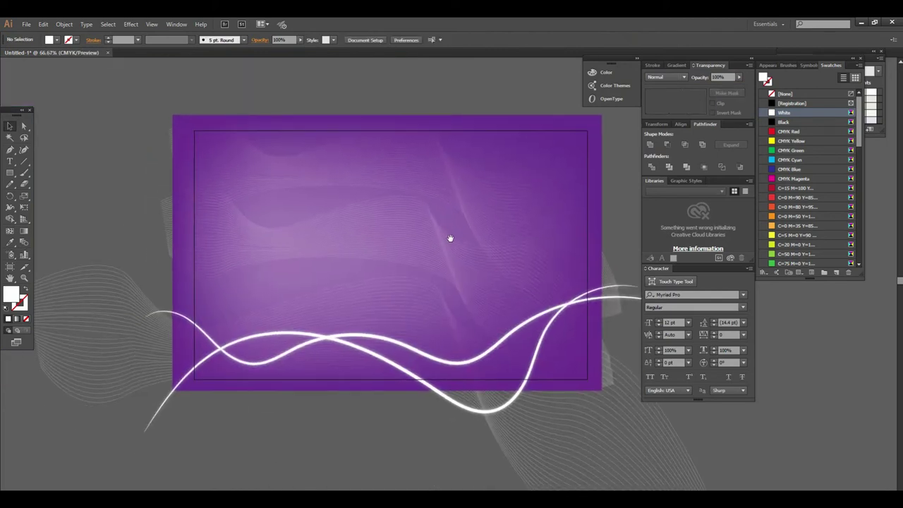
ctrl+click(475, 312)
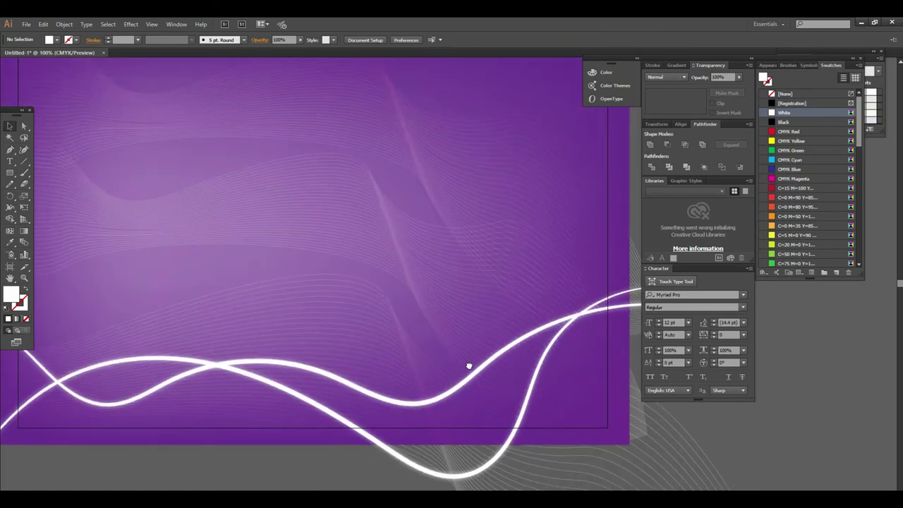
ctrl+alt+click(445, 262)
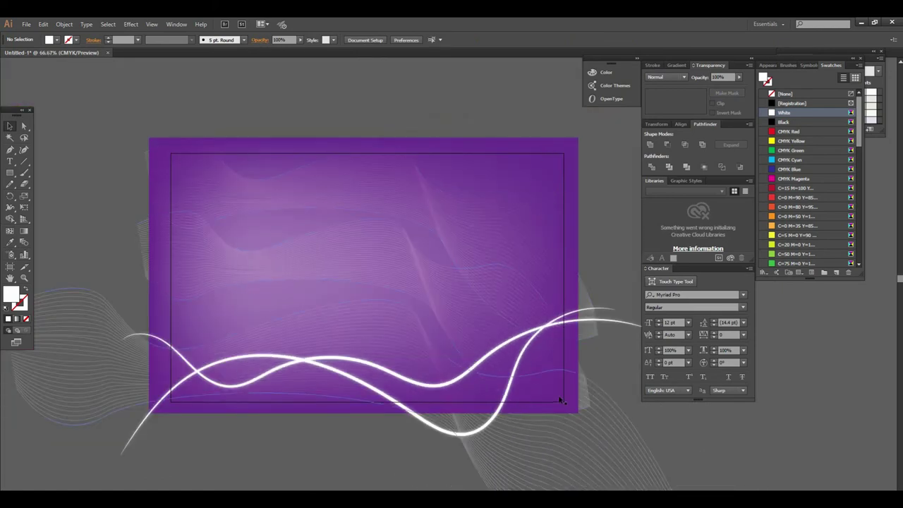
- Unlock all artwork with Object > Unlock All
click(62, 24)
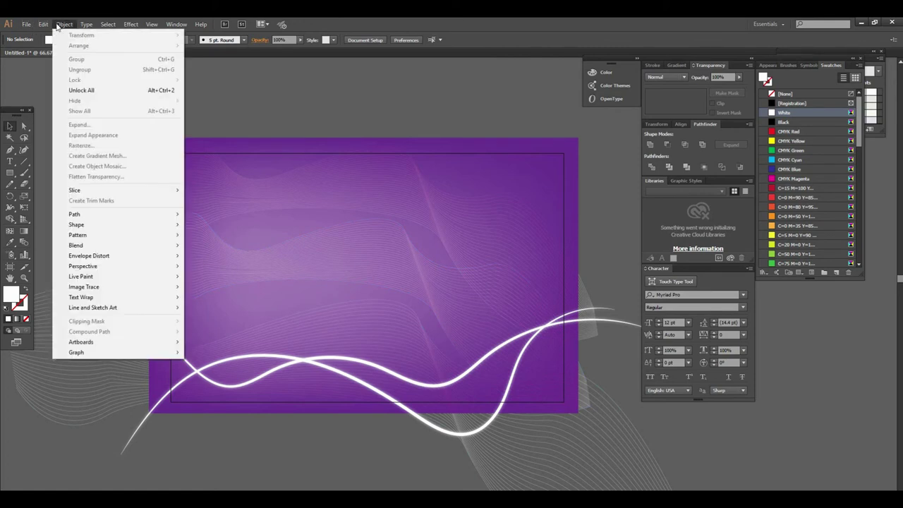
click(90, 89)
click(300, 103)
scroll(342, 237, down, 1)
- Draw a 1251 × 792 pt rectangle snapped to the artboard and set its fill to None
click(10, 173)
mouse_move(169, 131)
mouse_down()
mouse_move(516, 340)
mouse_move(564, 379)
mouse_up()
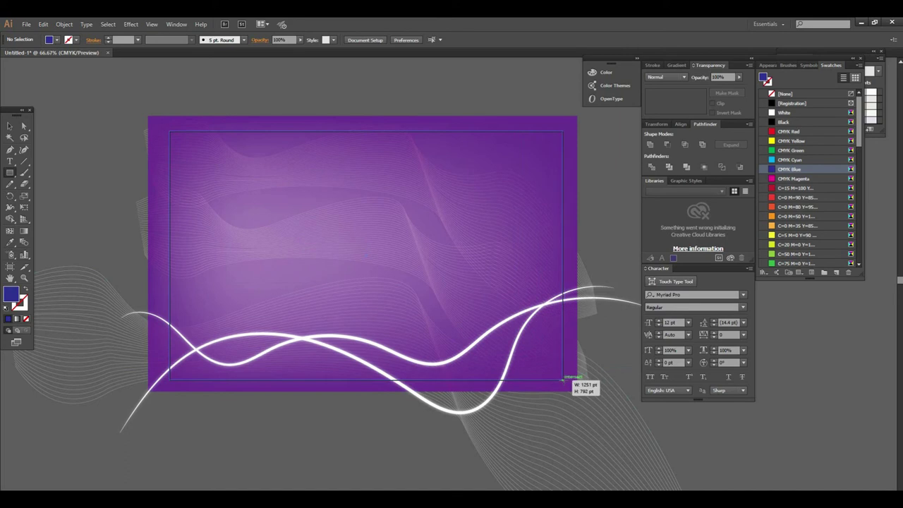
drag(564, 379, 564, 379)
click(56, 41)
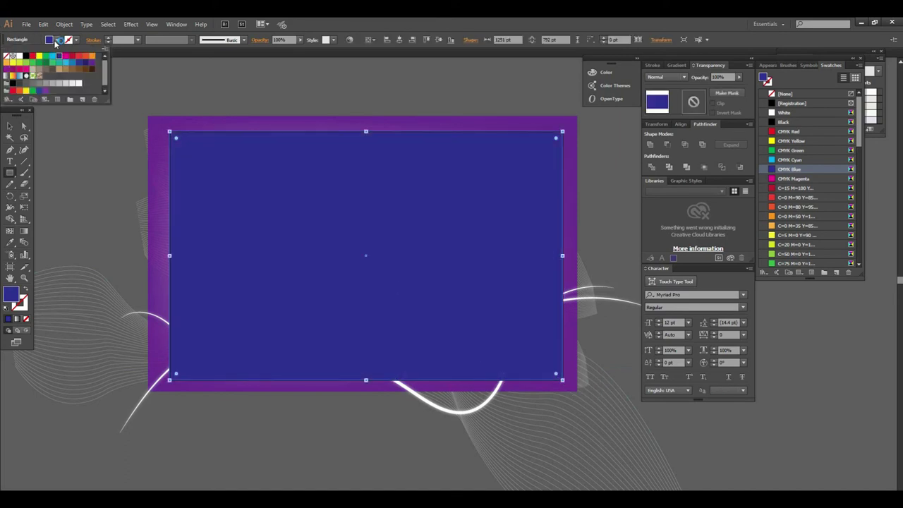
click(7, 63)
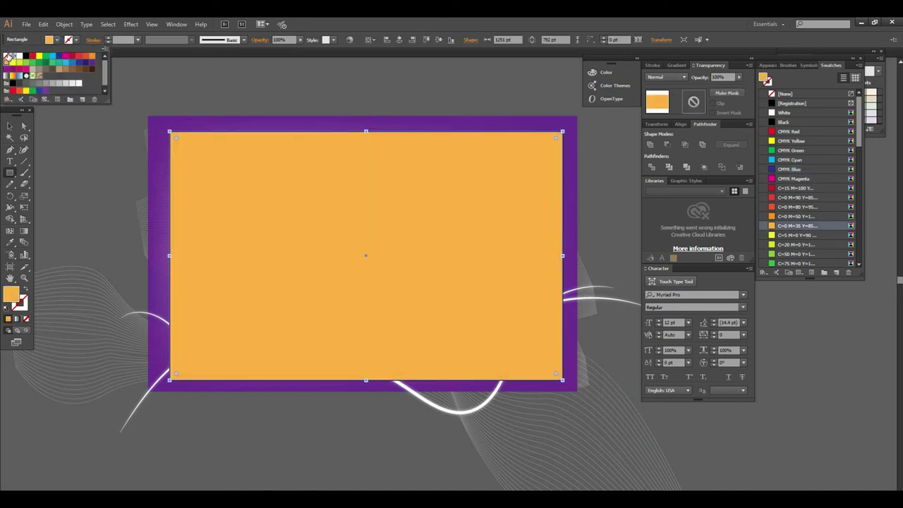
click(7, 56)
key(Escape)
key(ctrl+minus)
drag(439, 204, 404, 134)
click(10, 125)
key(ctrl+minus)
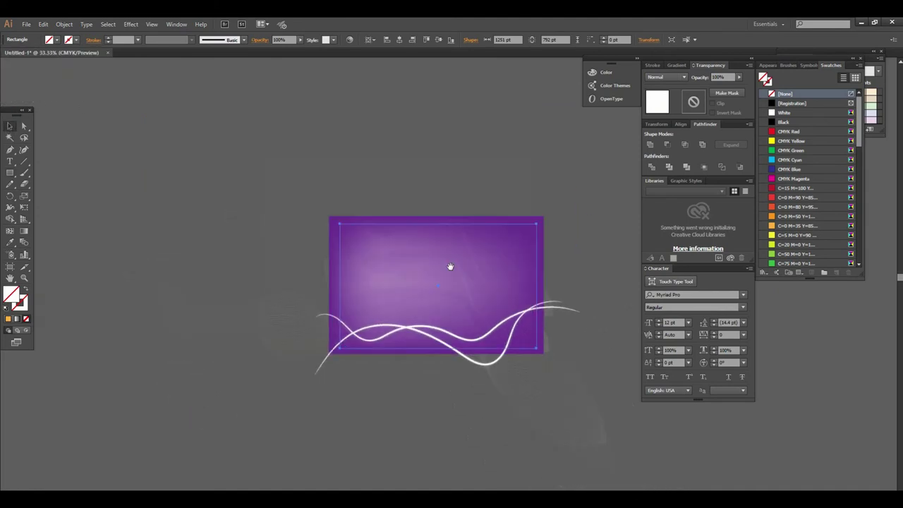
- Marquee-select all artwork and make a clipping mask from the artboard rectangle
drag(250, 195, 617, 451)
right_click(482, 314)
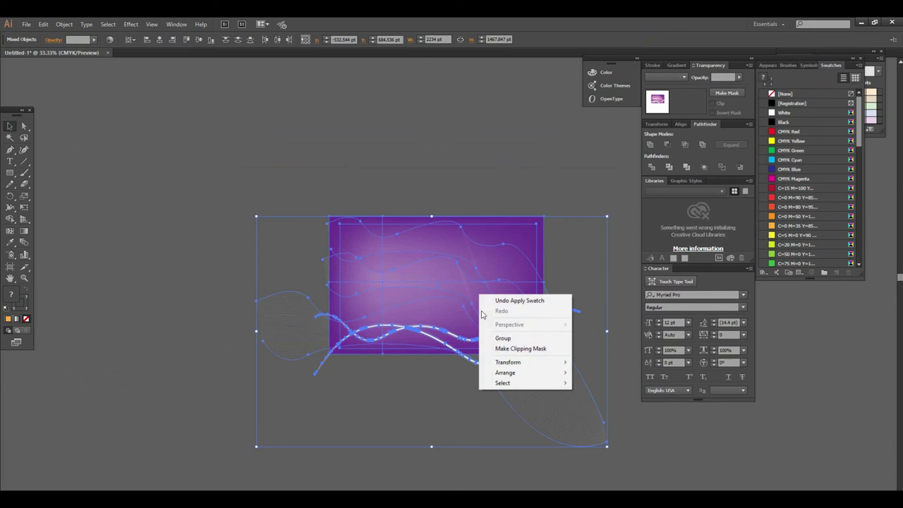
click(520, 348)
click(472, 404)
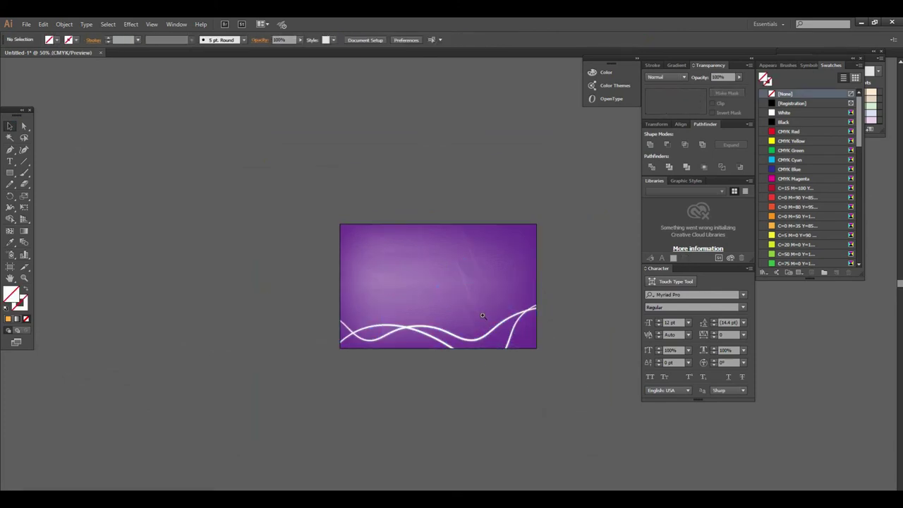
key(ctrl+plus)
key(ctrl+plus)
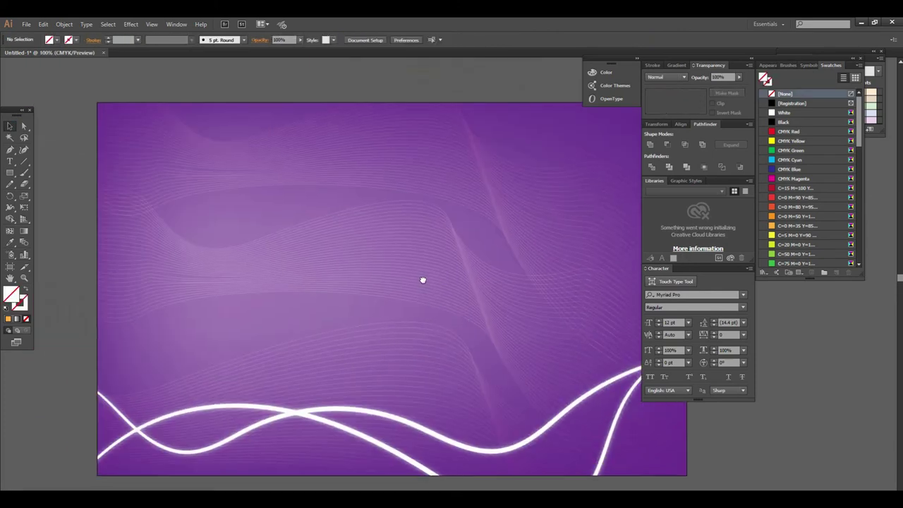
drag(423, 280, 365, 288)
key(ctrl+minus)
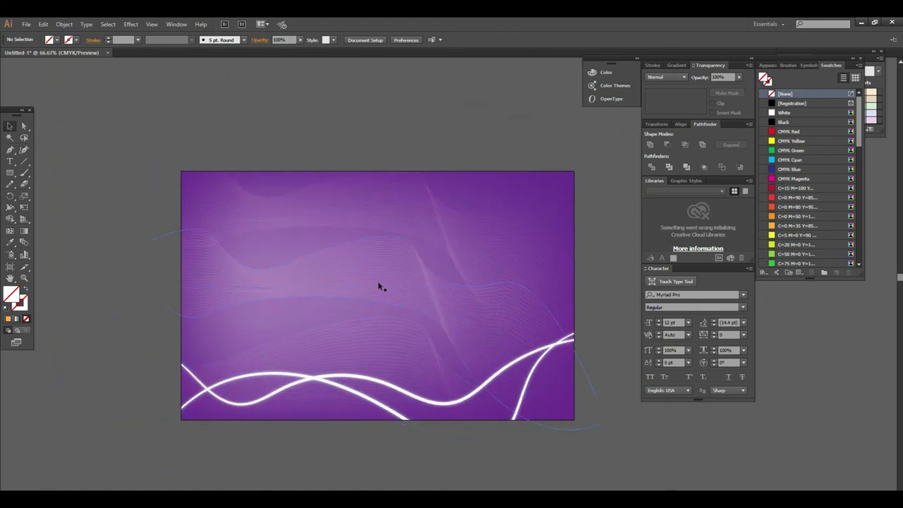
drag(443, 347, 452, 305)
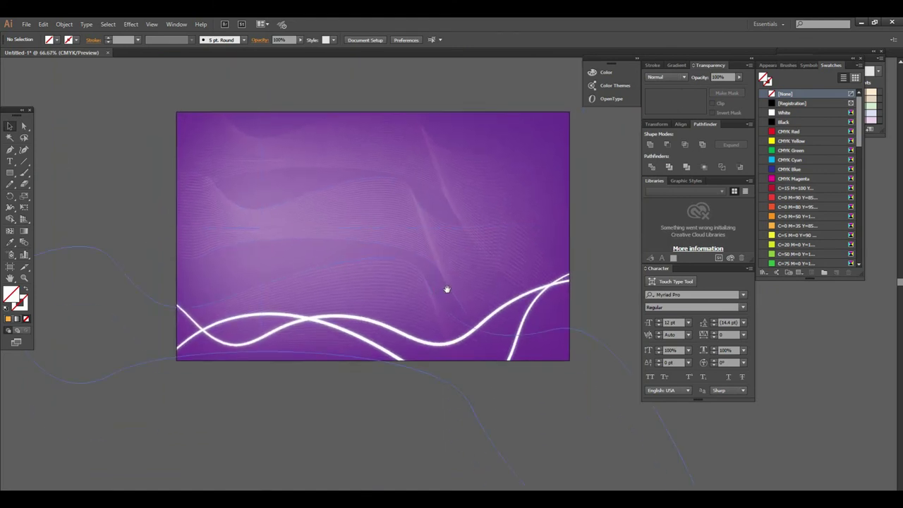
scroll(452, 305, up, 1)
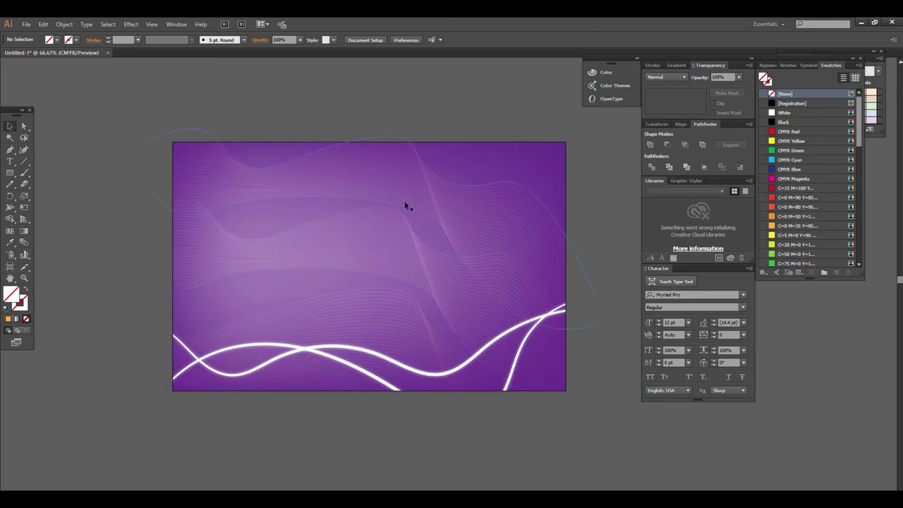
drag(388, 195, 393, 249)
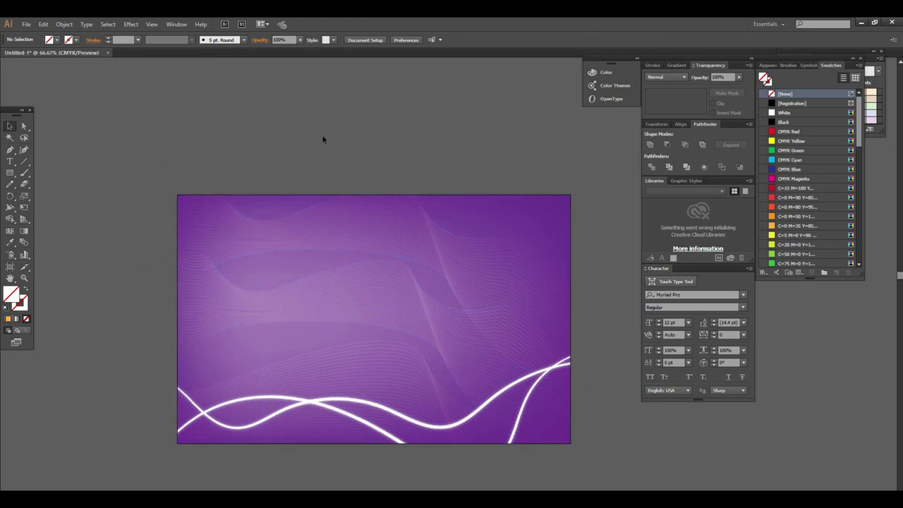